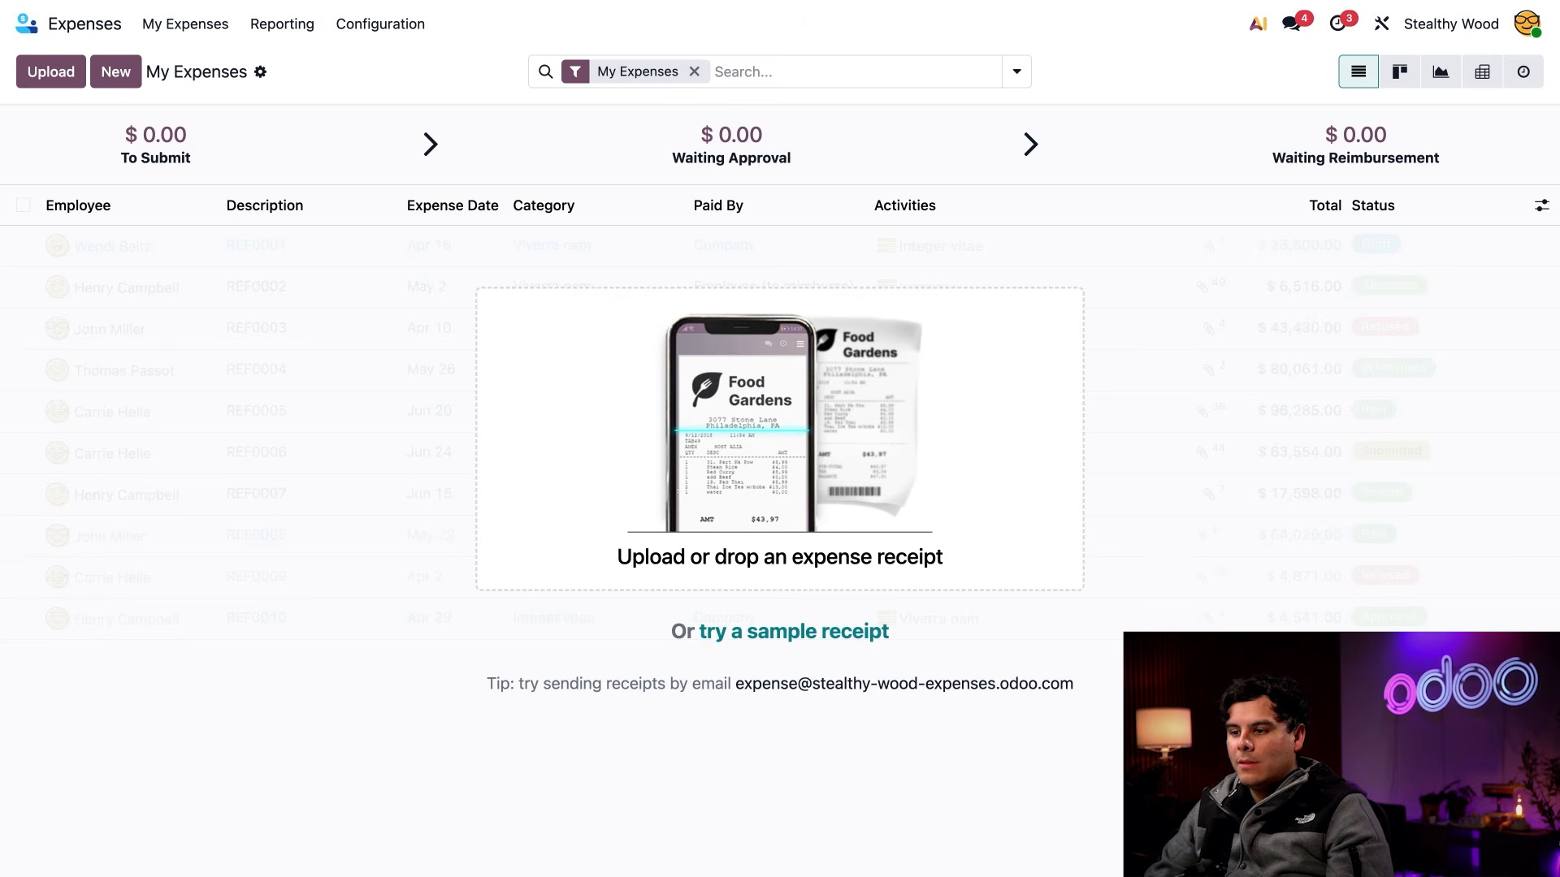
# Review the expense settings for incoming emails, receipt digitization, payslip reimbursement and payment methods, and return to the personal expense list
pyautogui.click(376, 25)
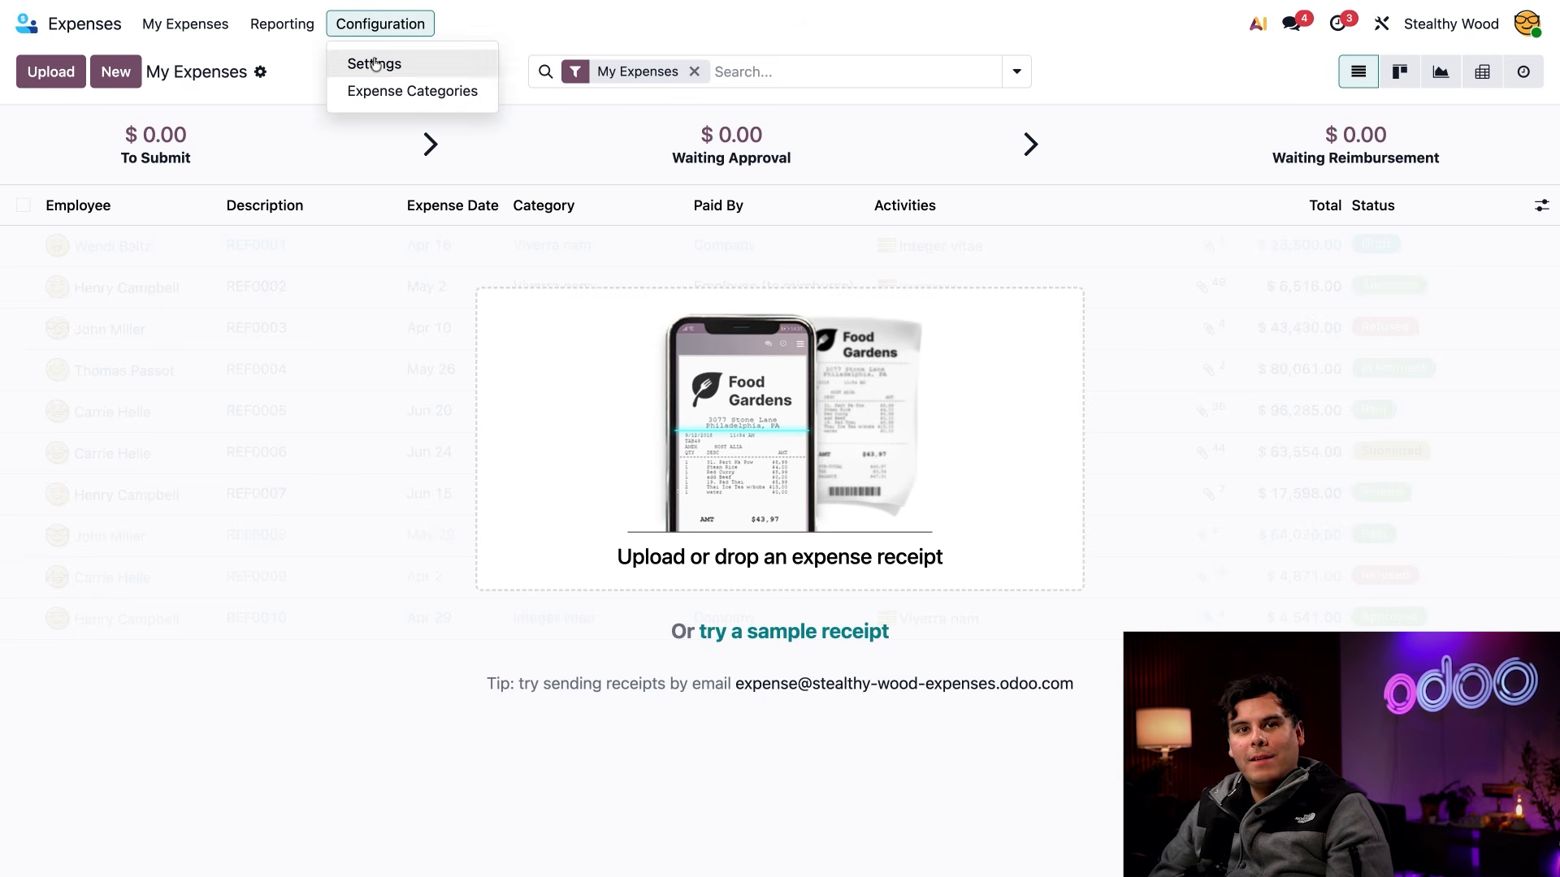
pyautogui.click(375, 65)
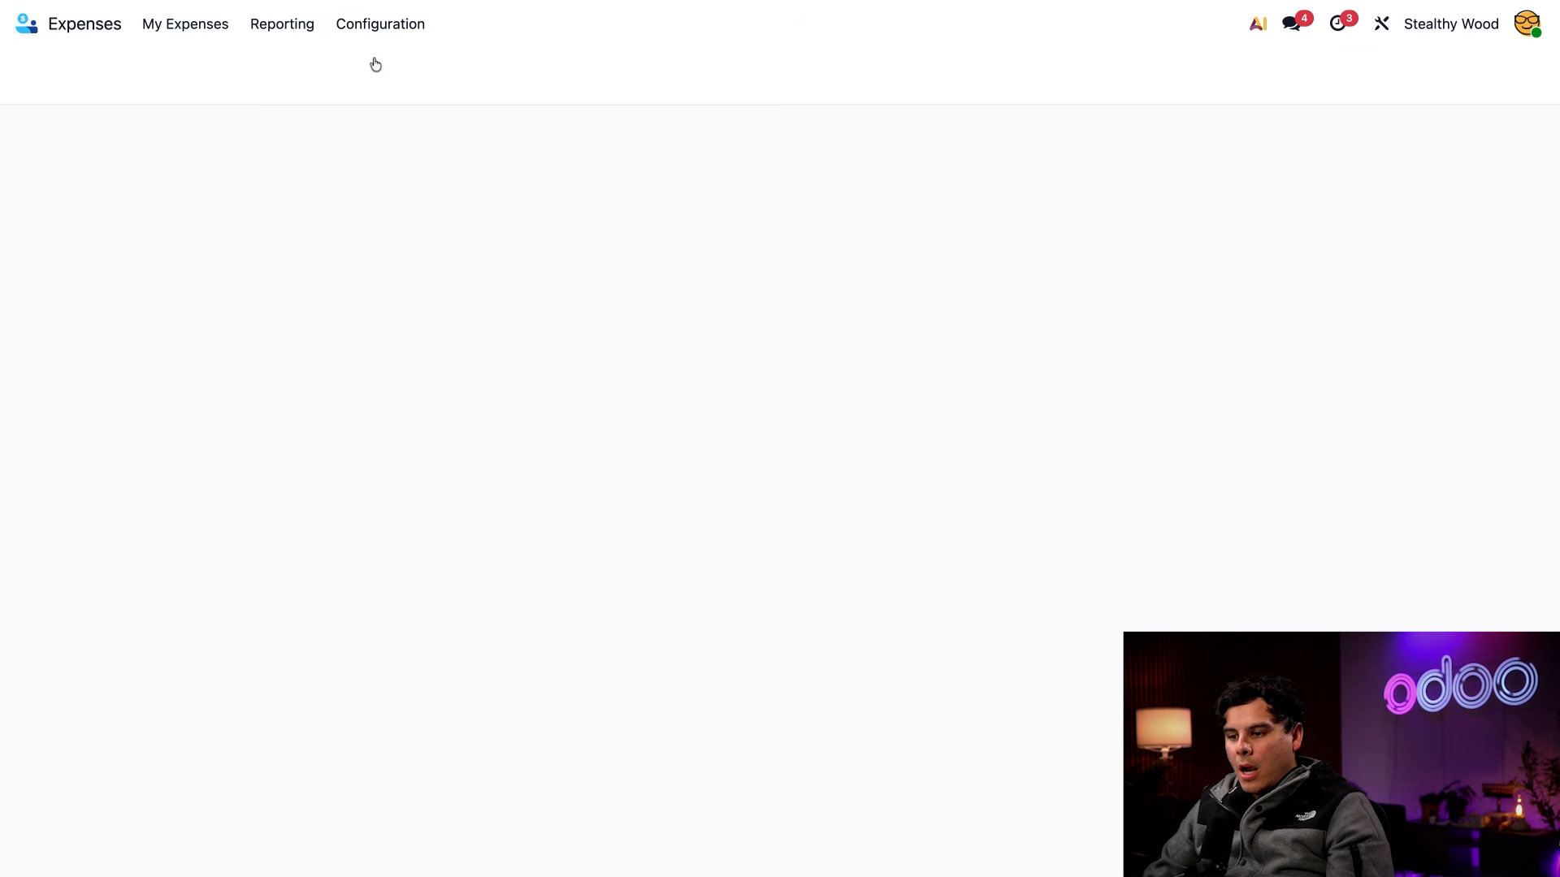
pyautogui.moveTo(491, 291)
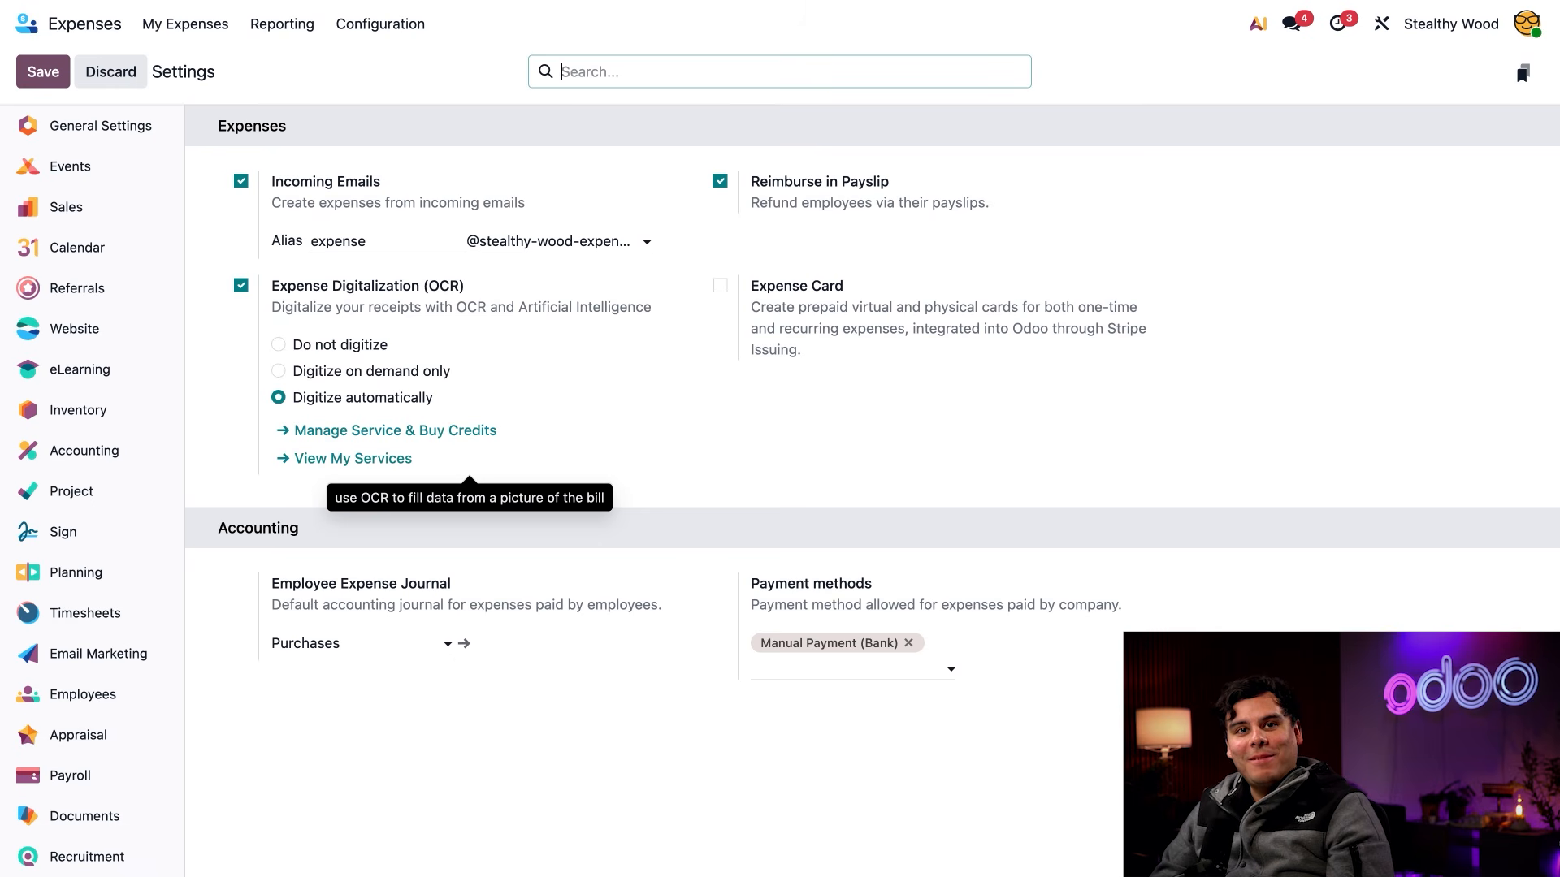
pyautogui.click(163, 24)
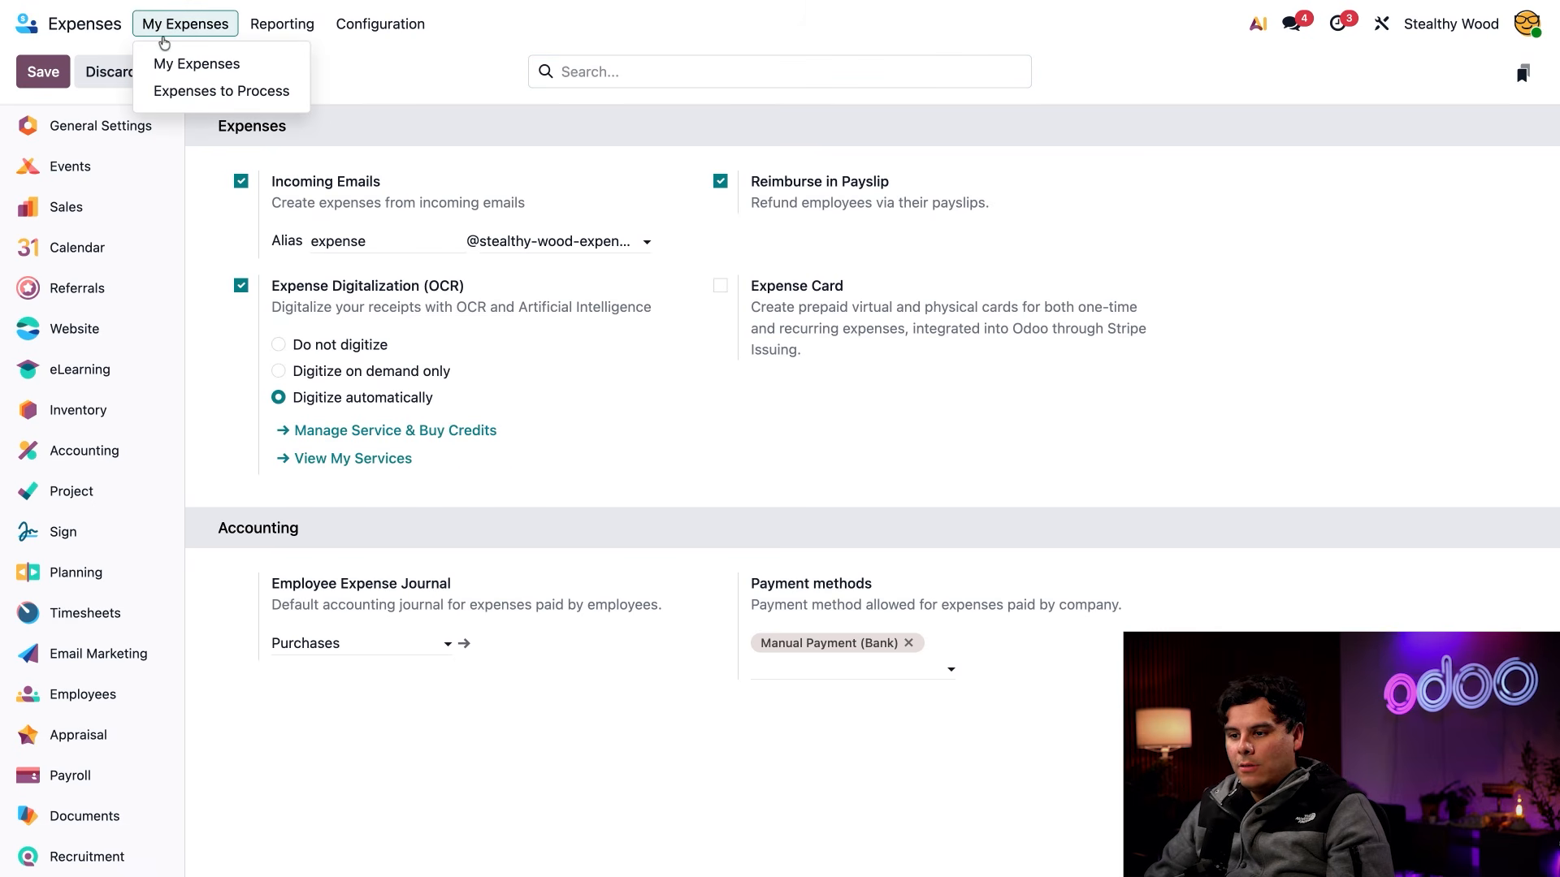
pyautogui.click(164, 63)
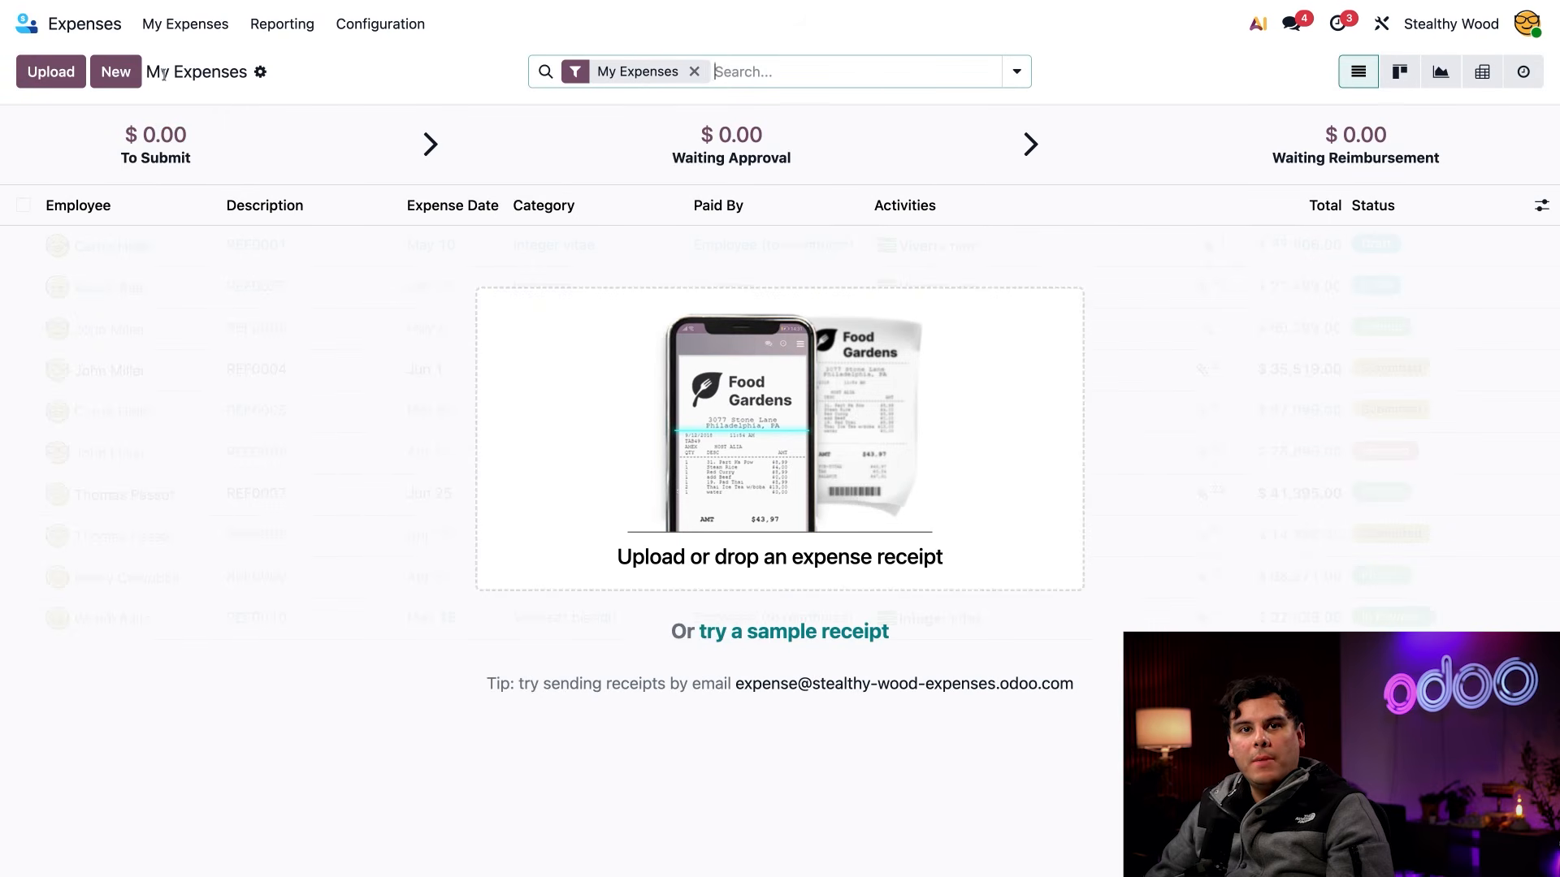
# Create a new expense described as "Hotel - ICFF", attach the Empire Plaza Hotel receipt and load its parsed data
pyautogui.click(116, 72)
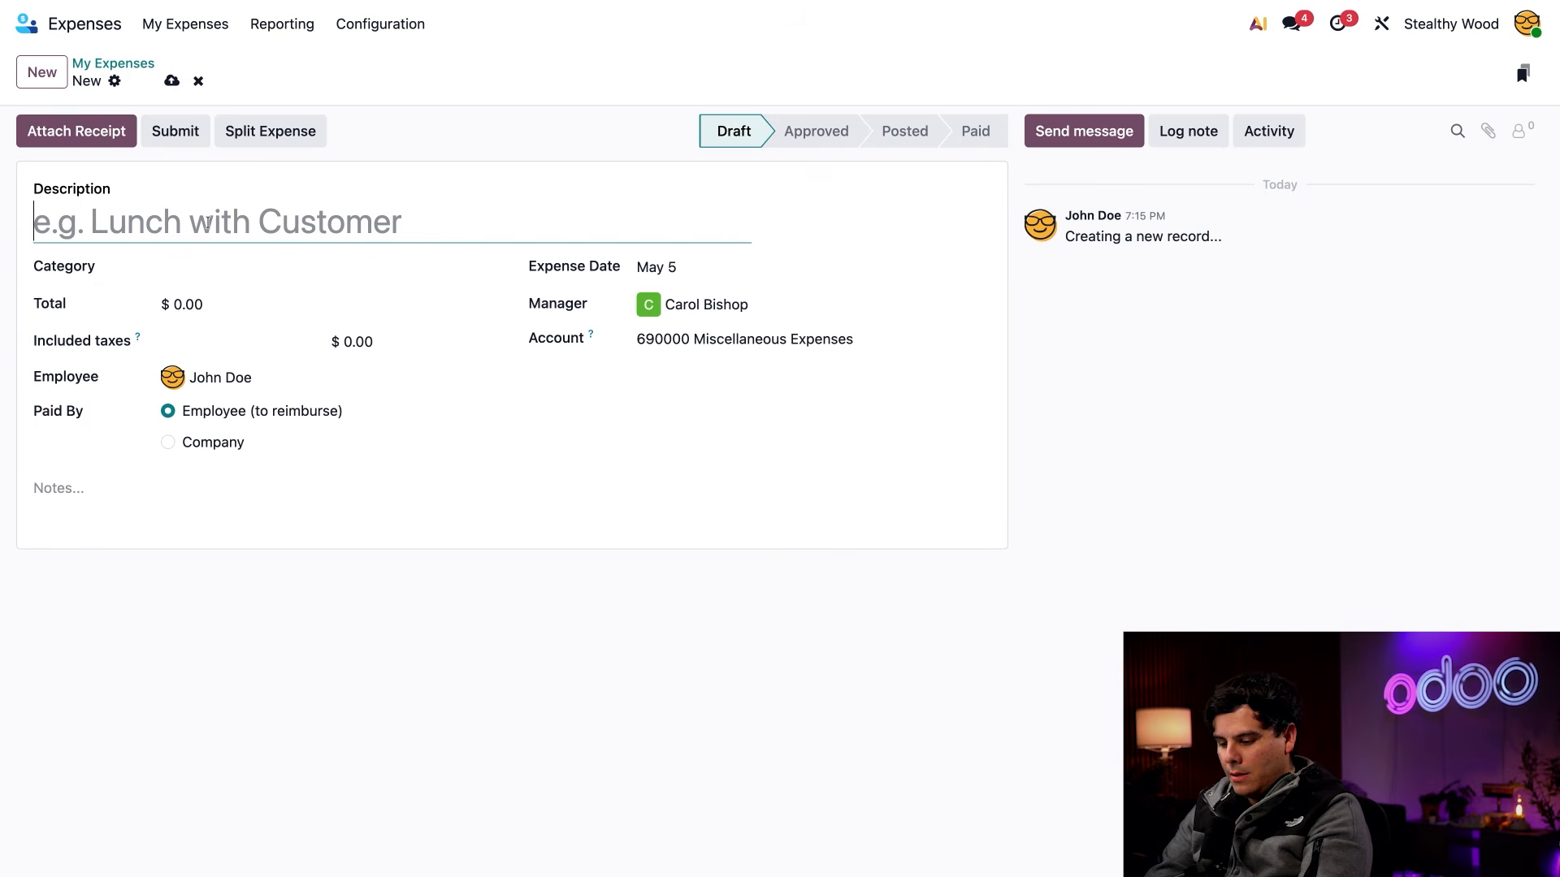
pyautogui.write('Hotel - ICFF')
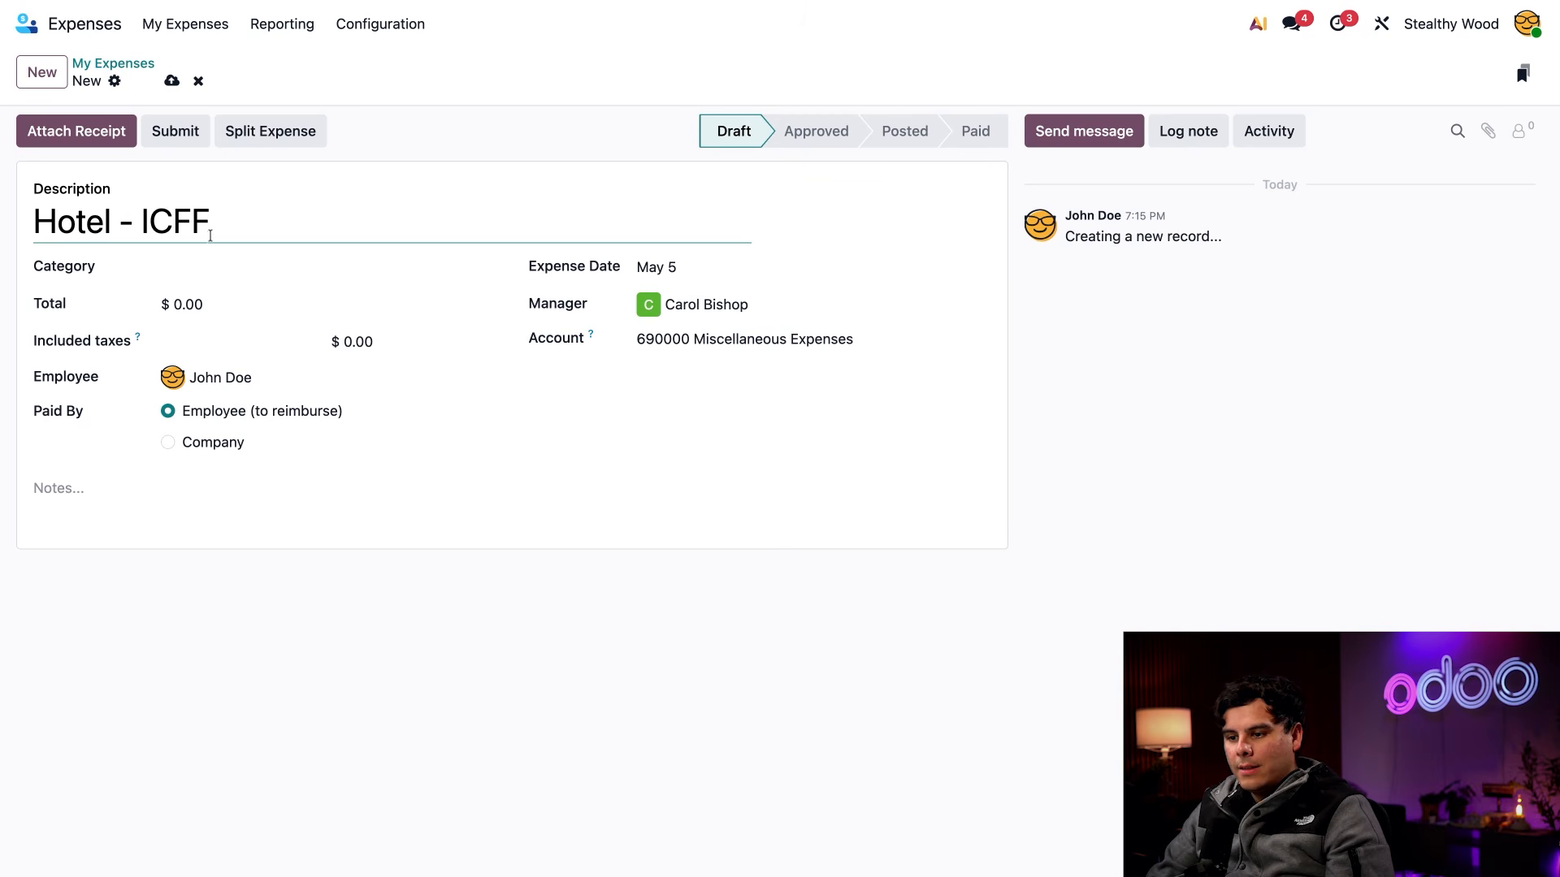
pyautogui.click(85, 131)
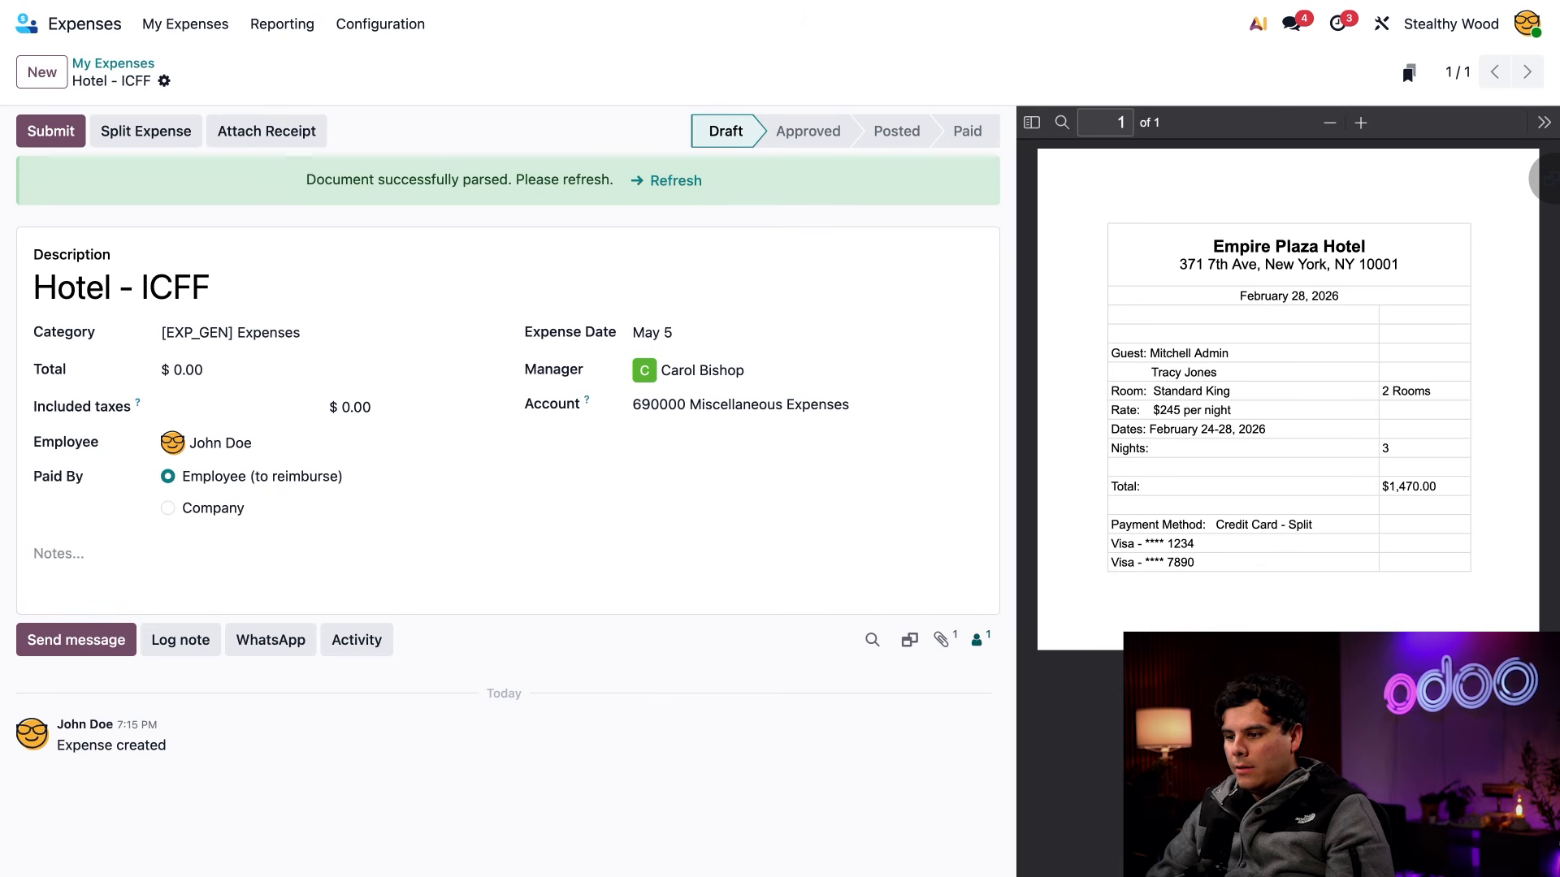
pyautogui.click(676, 183)
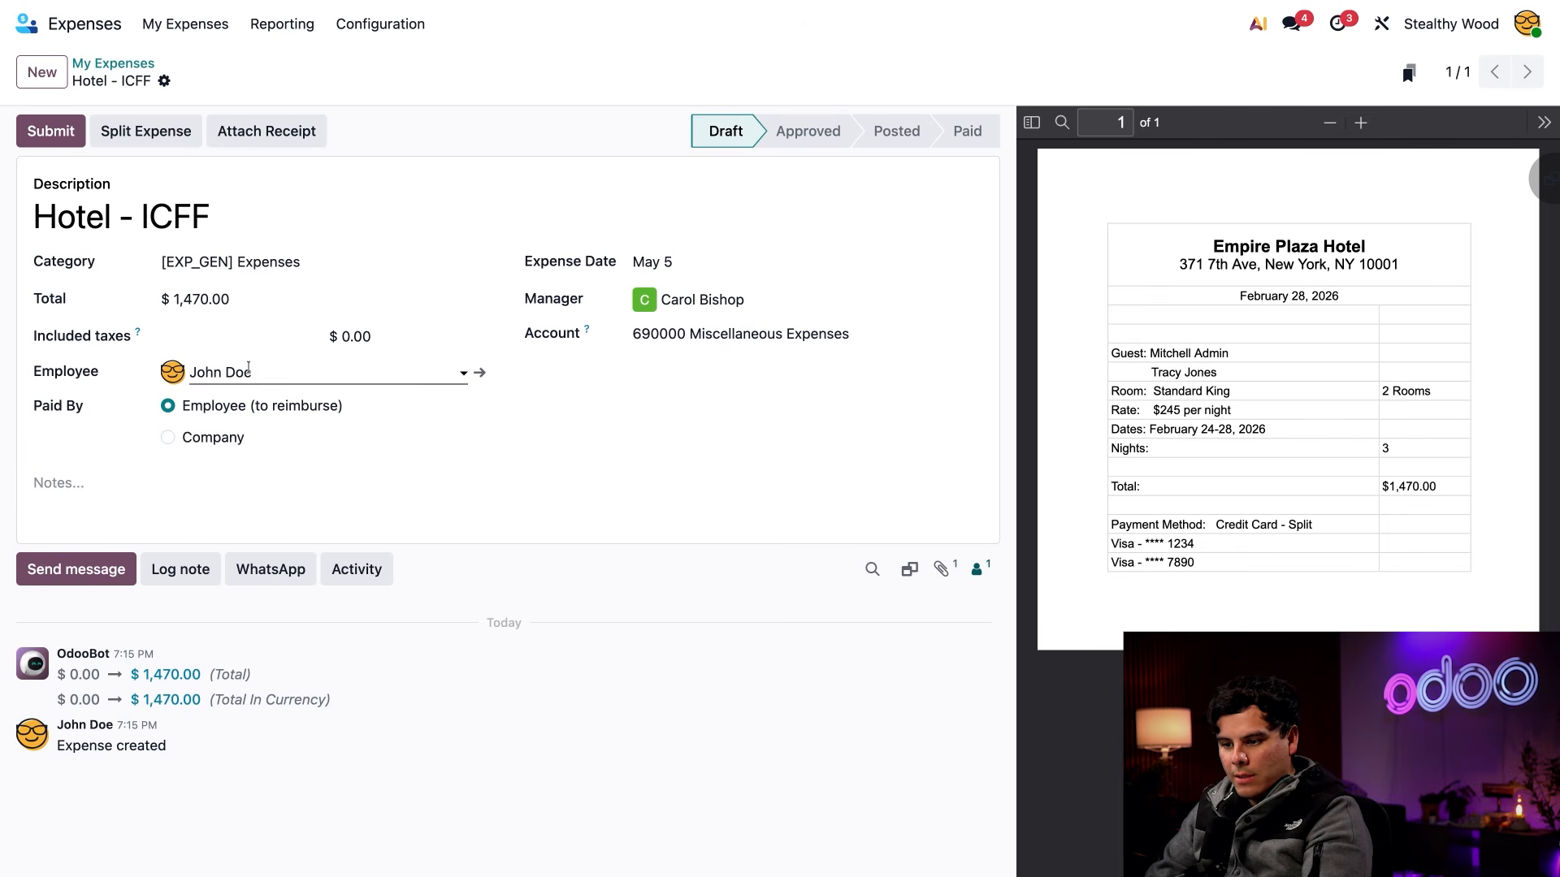
# Set the category to Travel & Accommodation and add the note "Four-night hotel stay for sales team at ICFF.", naming both employees on the receipt
pyautogui.click(226, 264)
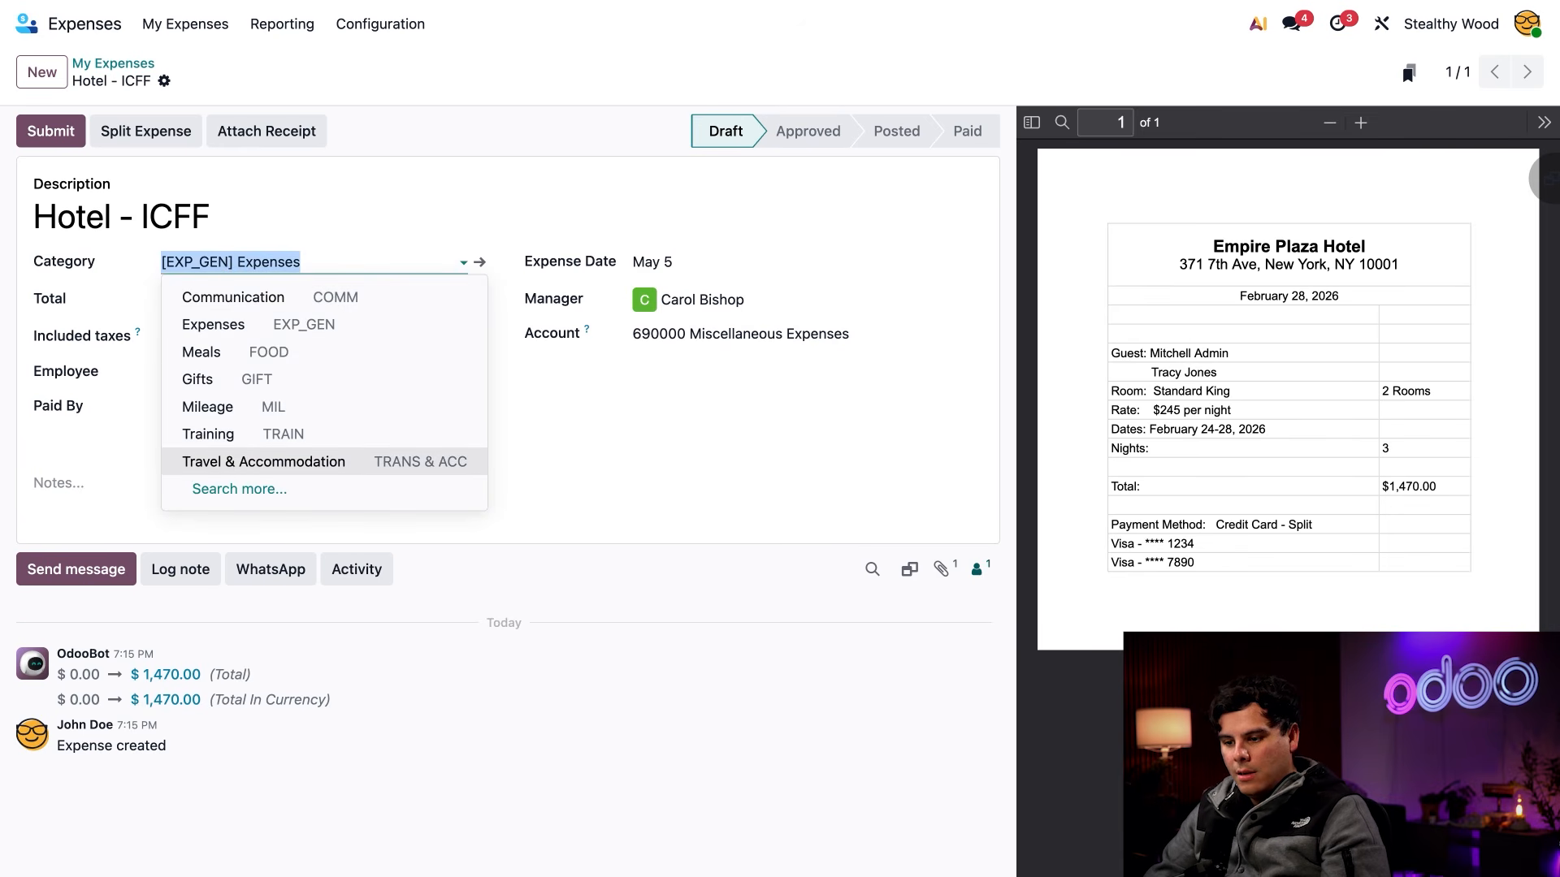
pyautogui.click(251, 462)
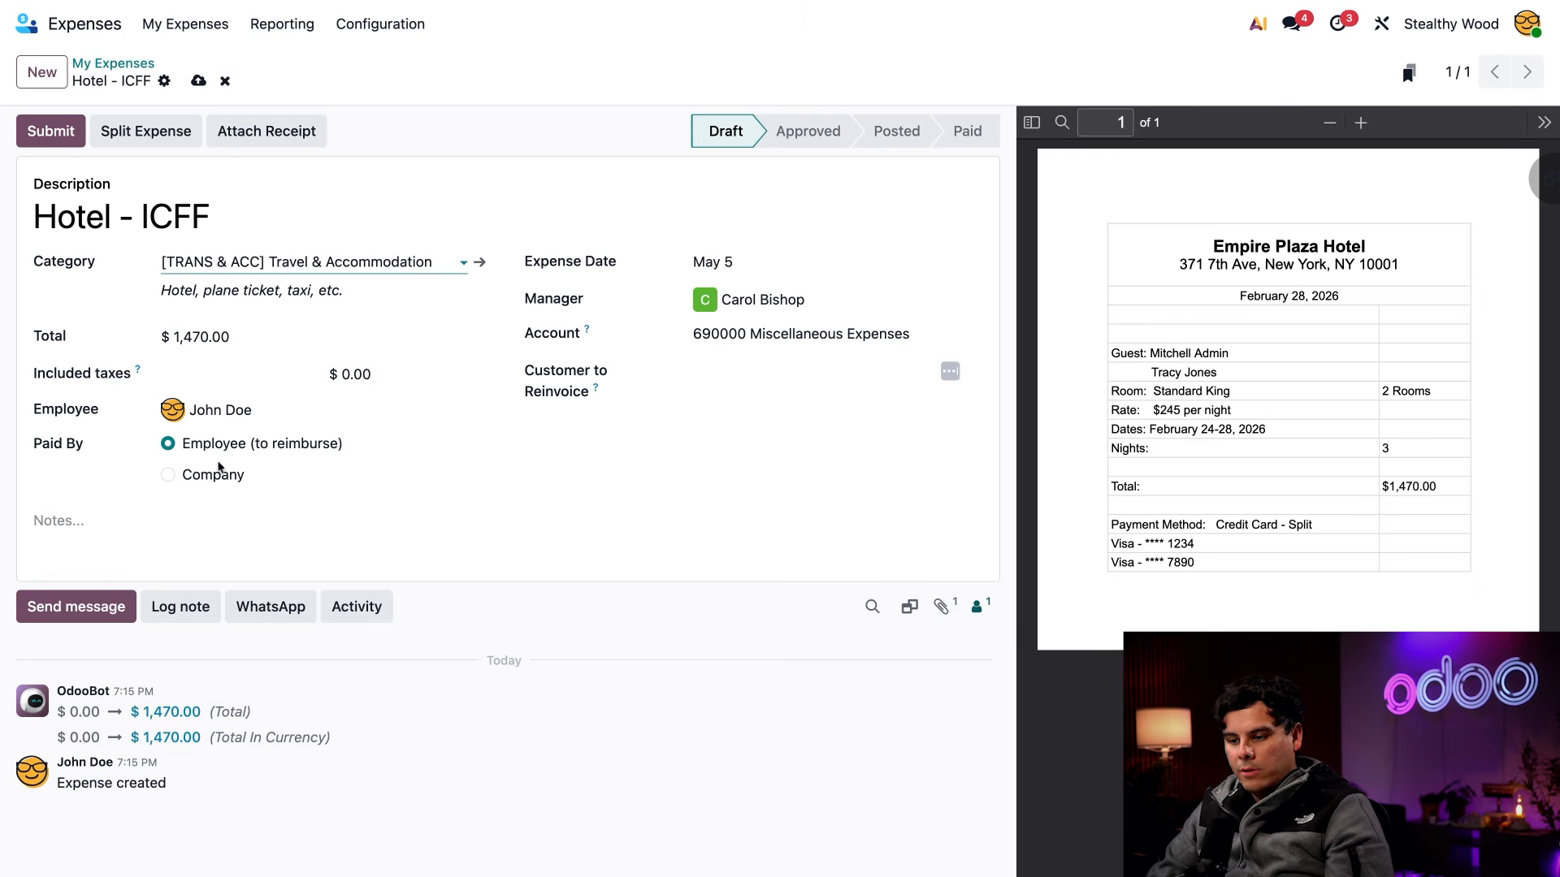
pyautogui.click(154, 520)
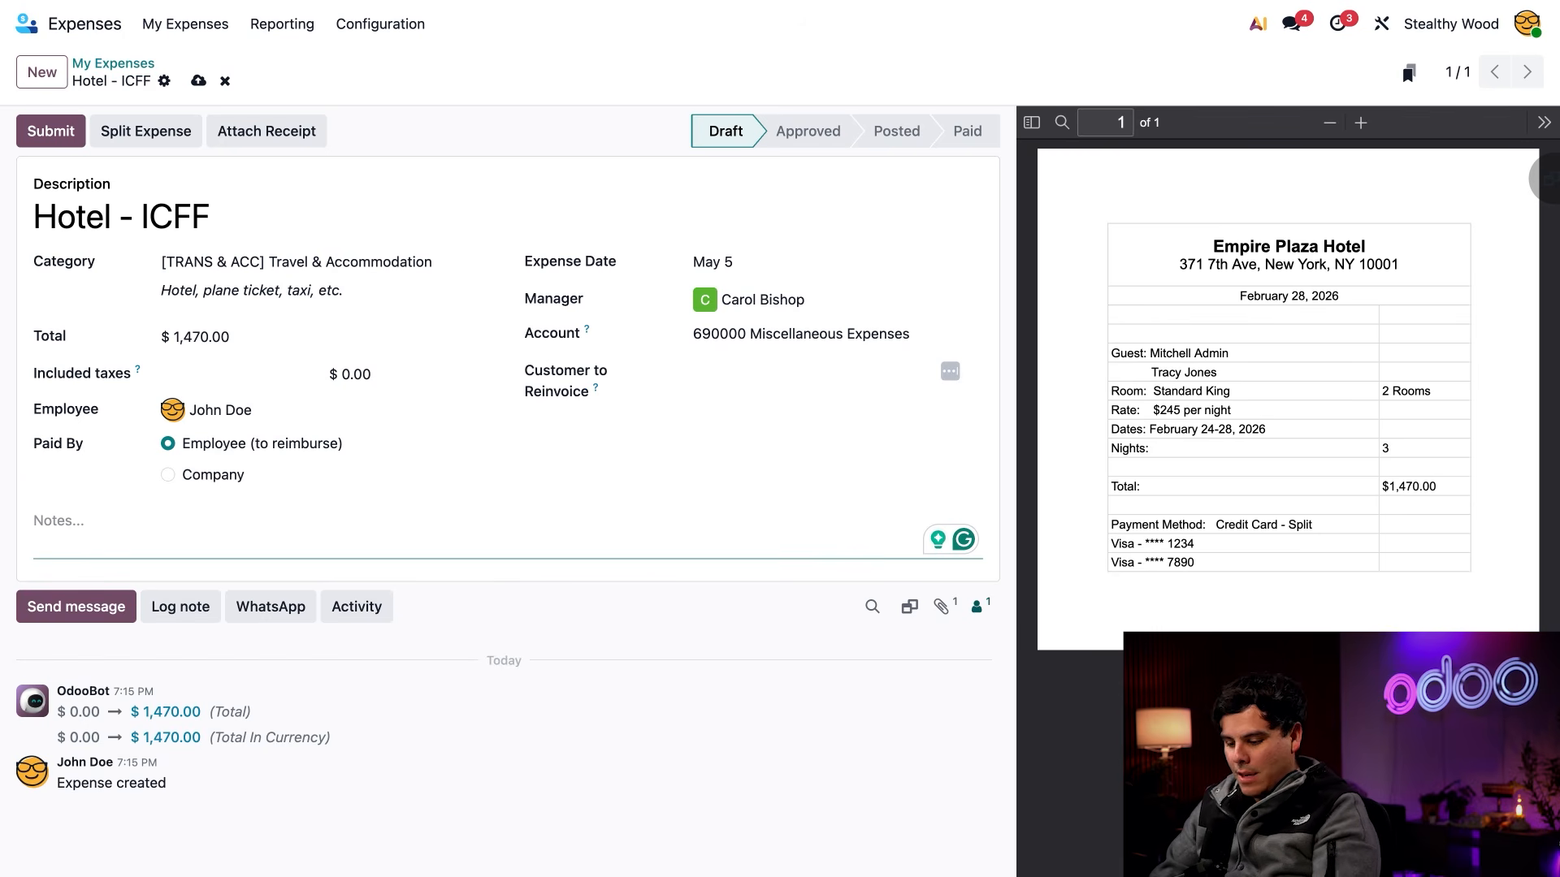
pyautogui.write('Four-night hotel stay for sales team at ICFF. Receipt for both John Doe and Tracy Jones.')
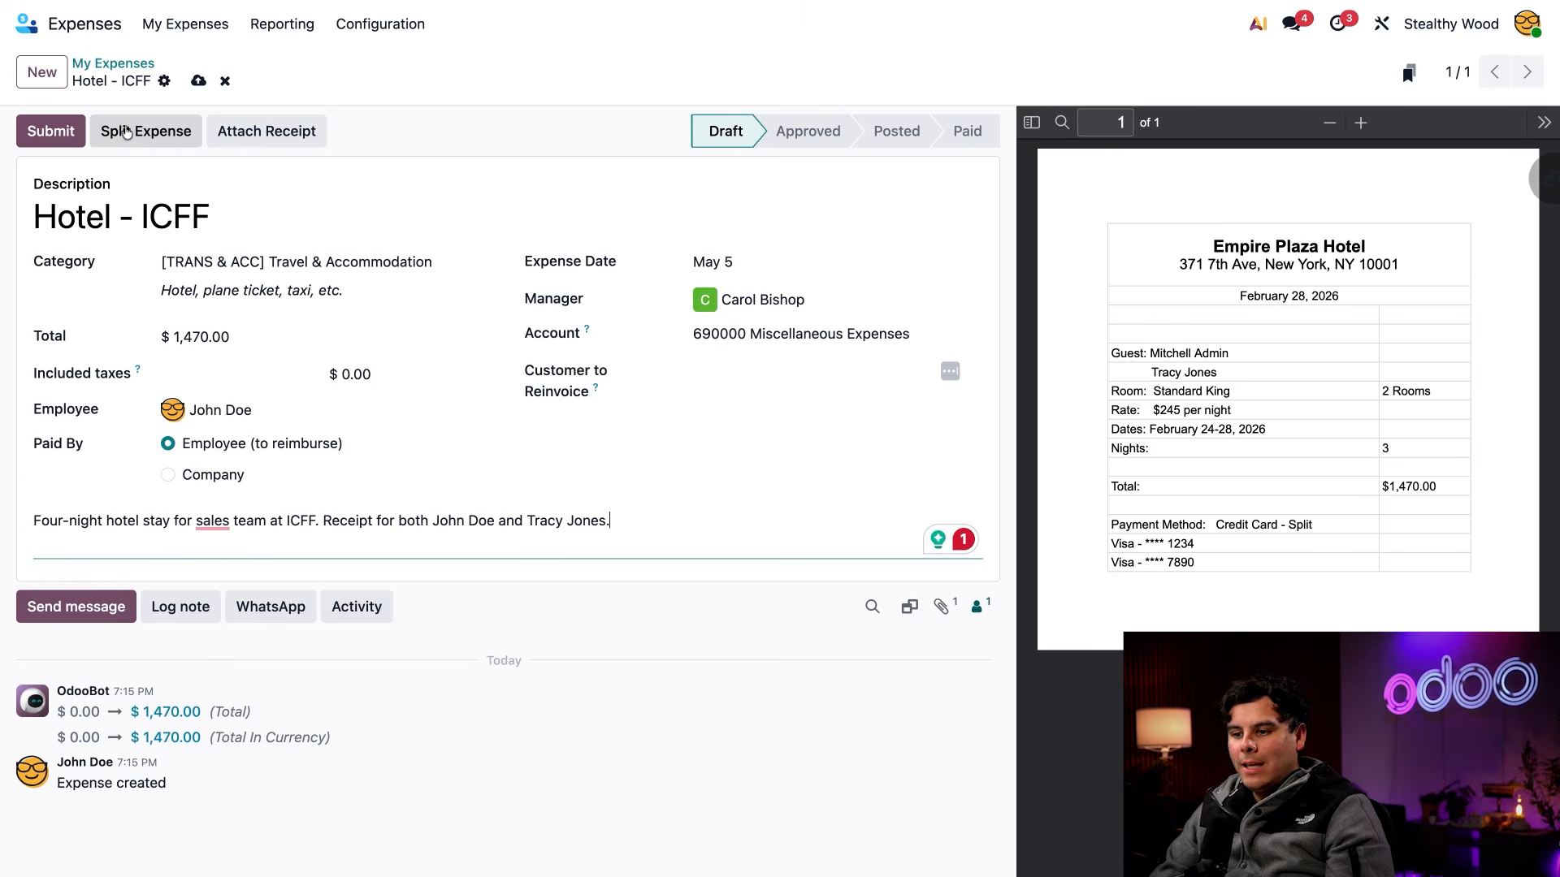
# Split the hotel expense into two equal lines, assigning the second line to the colleague named on the receipt
pyautogui.click(136, 138)
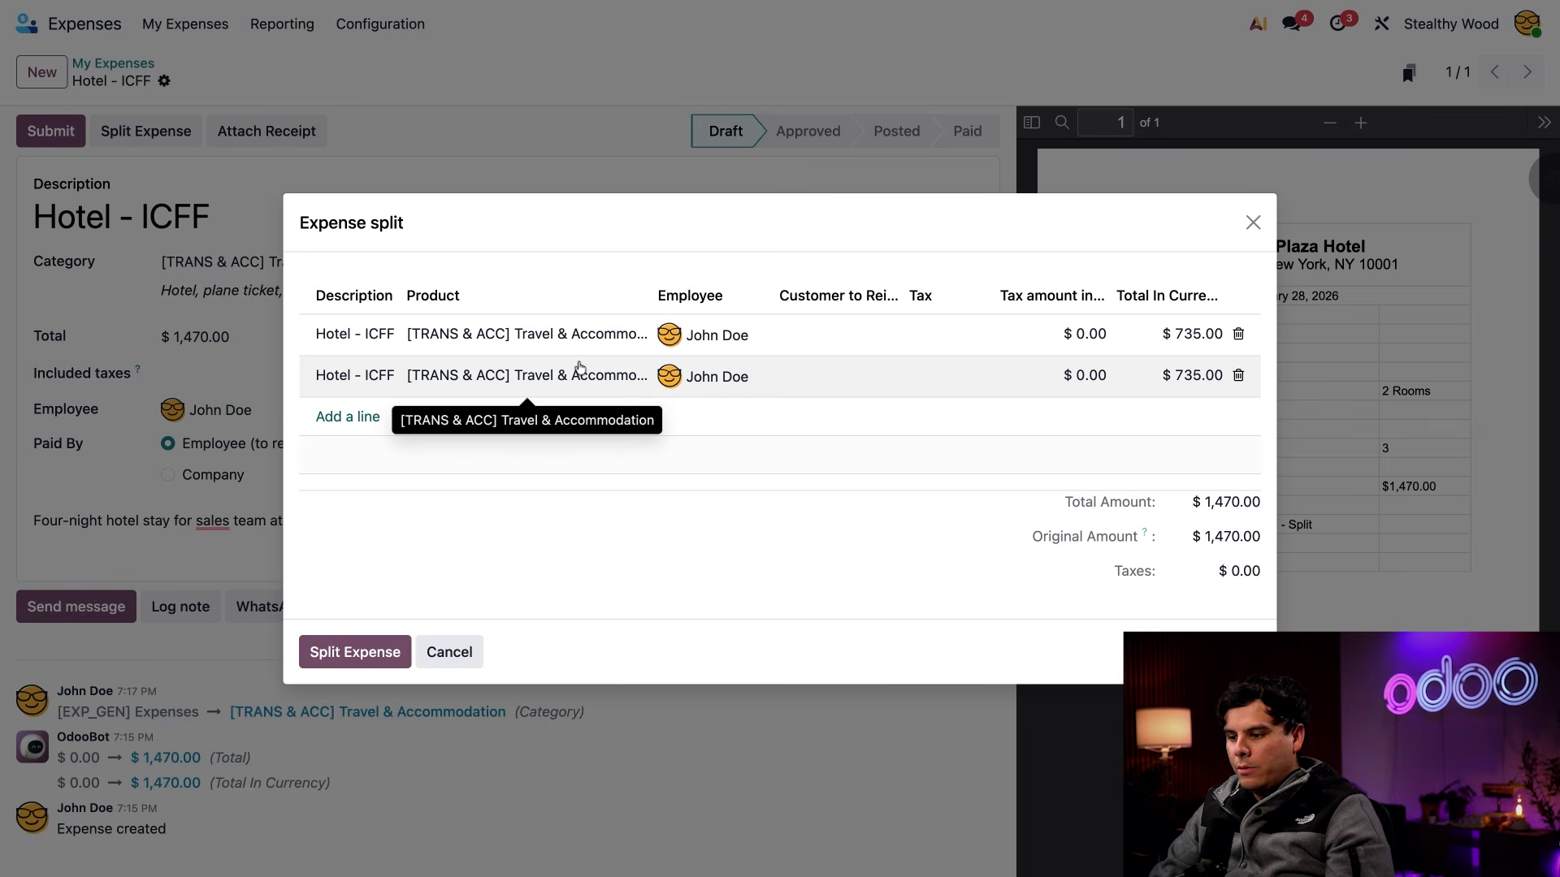
pyautogui.click(723, 381)
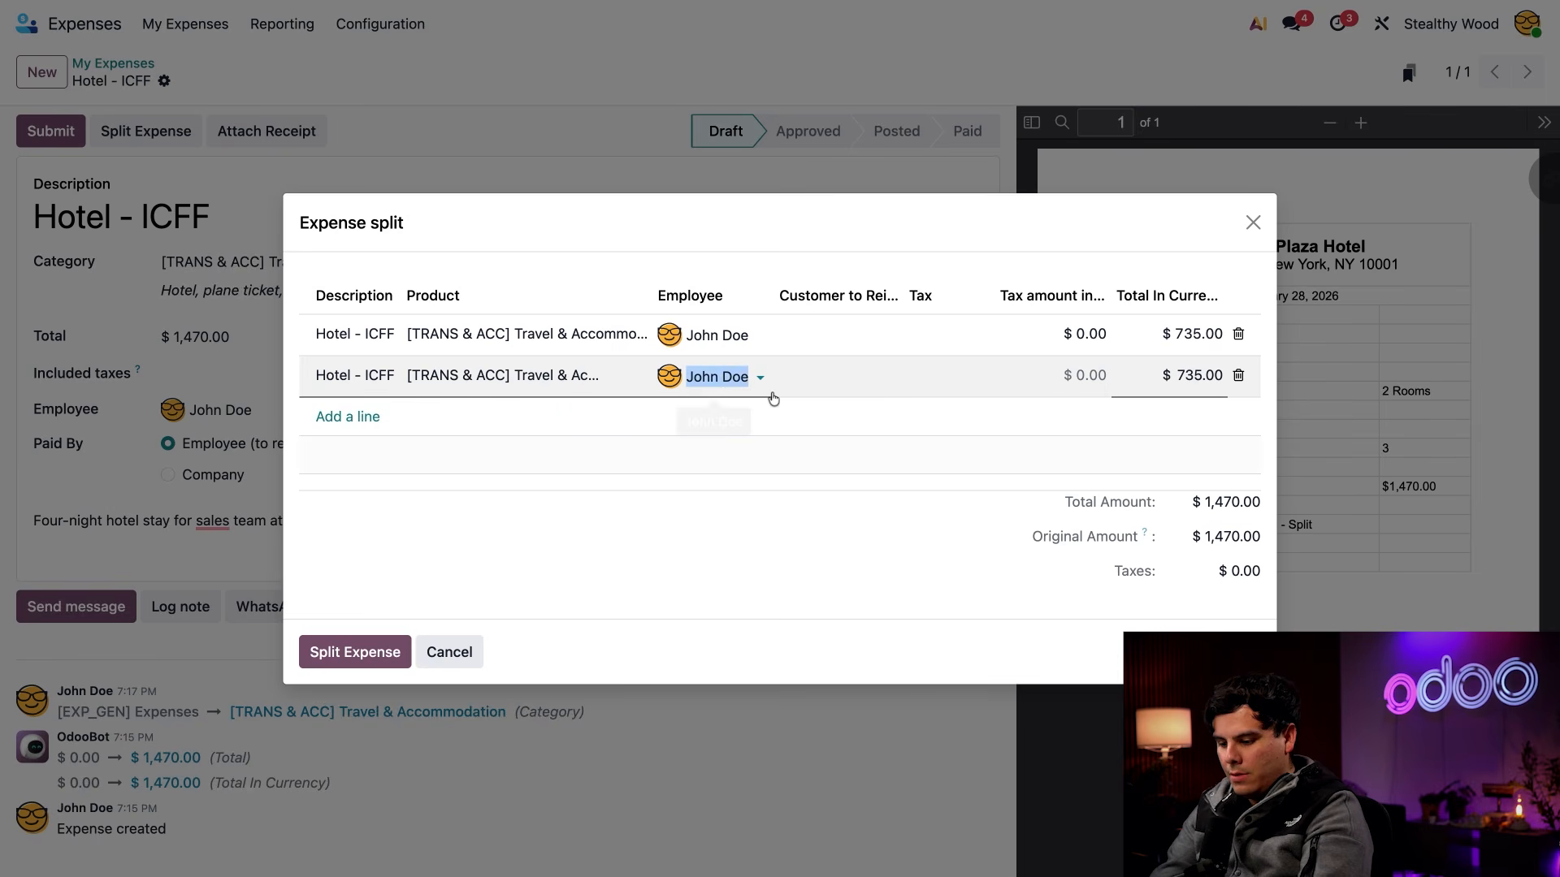
pyautogui.write('tracy')
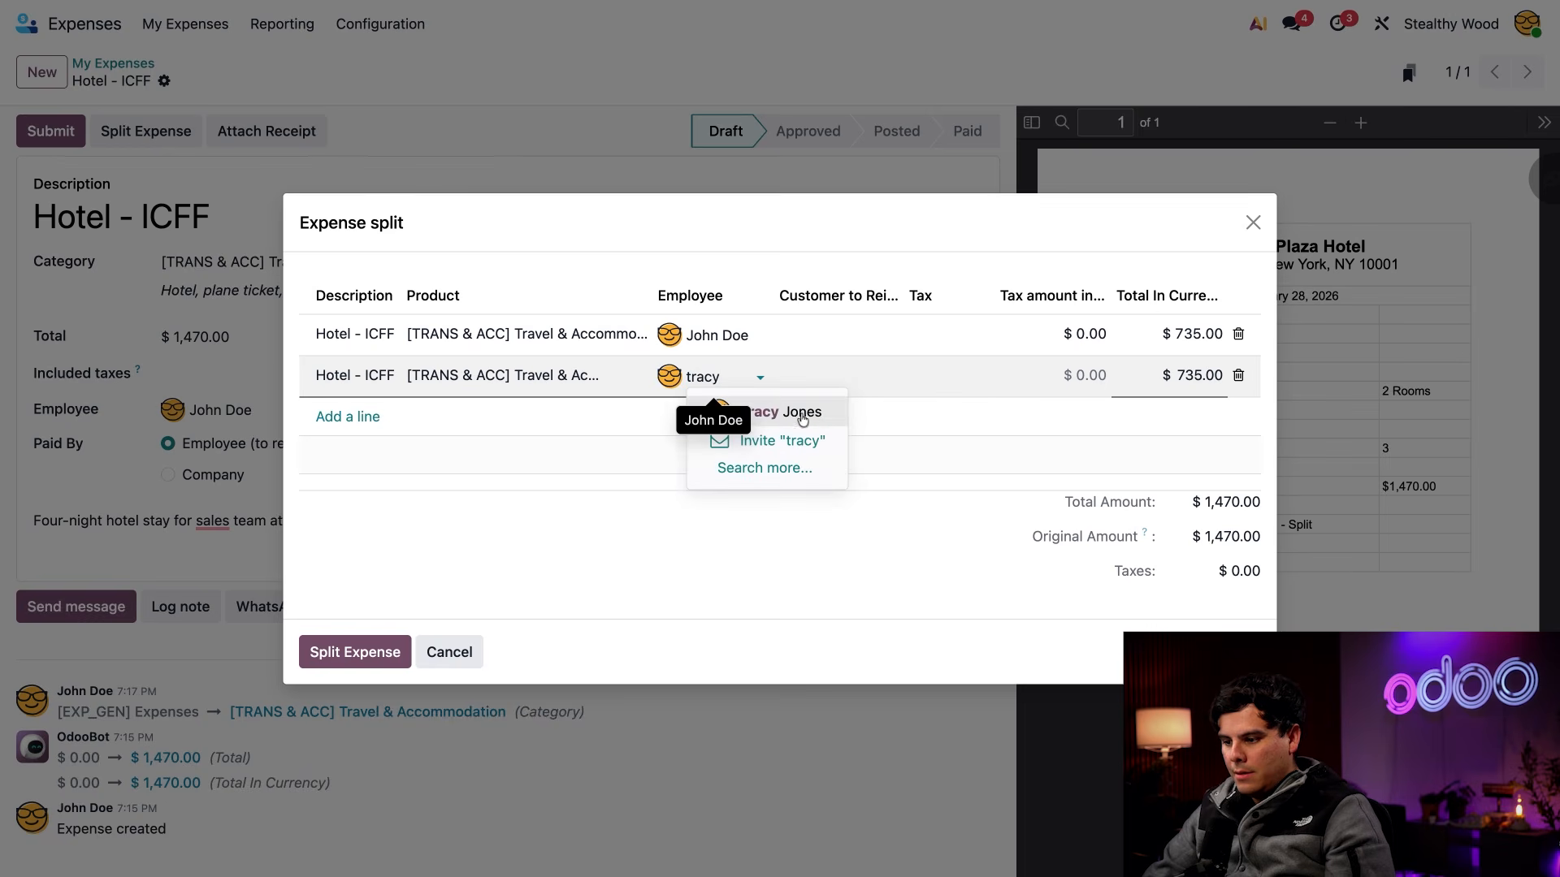
pyautogui.click(831, 413)
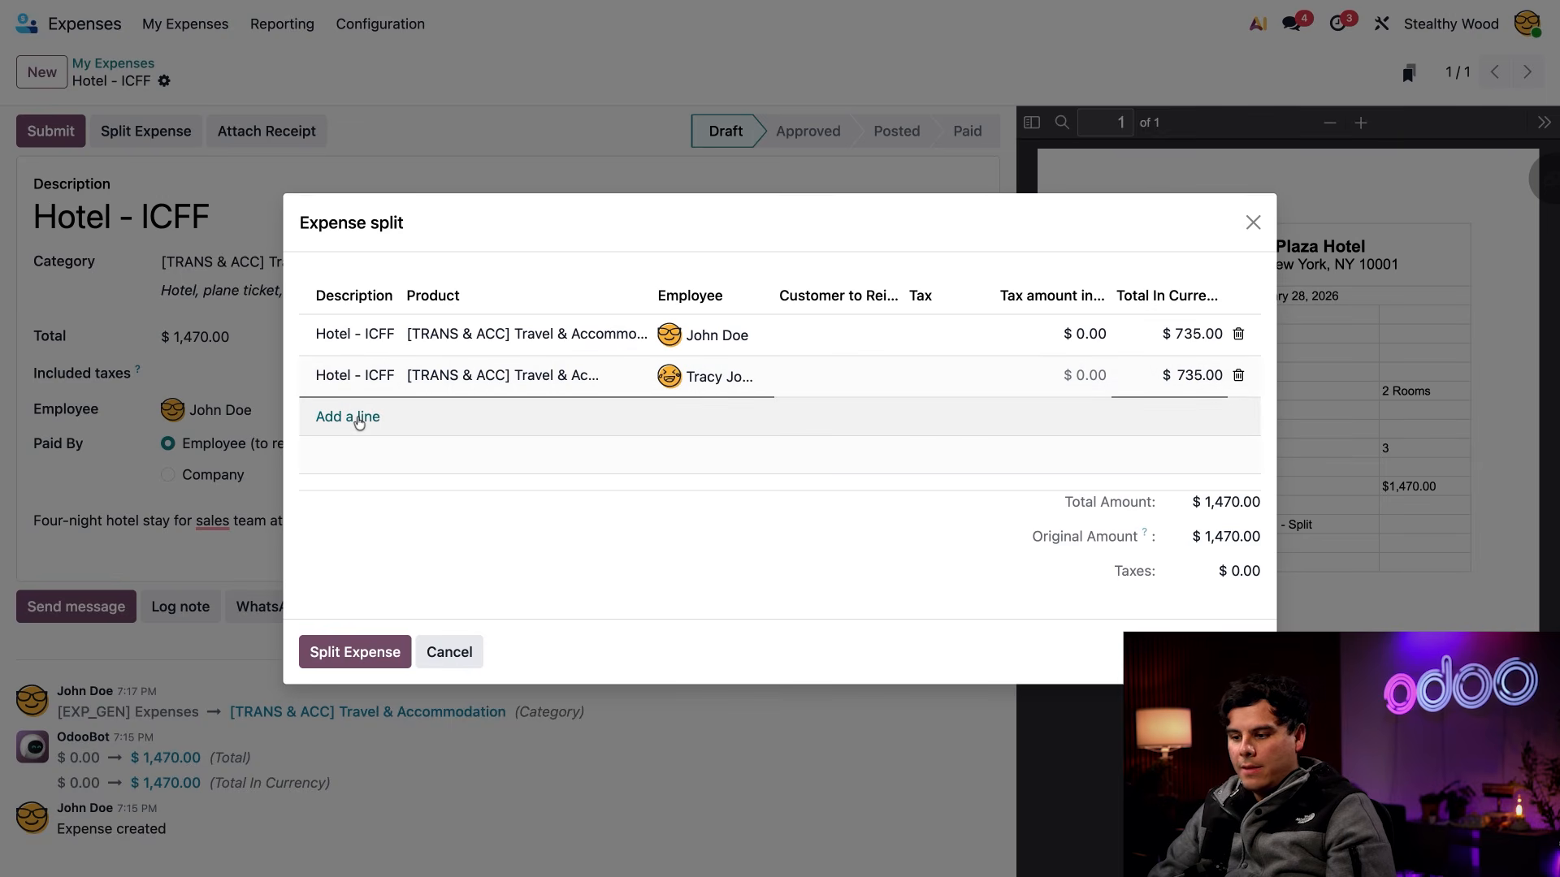
pyautogui.click(359, 417)
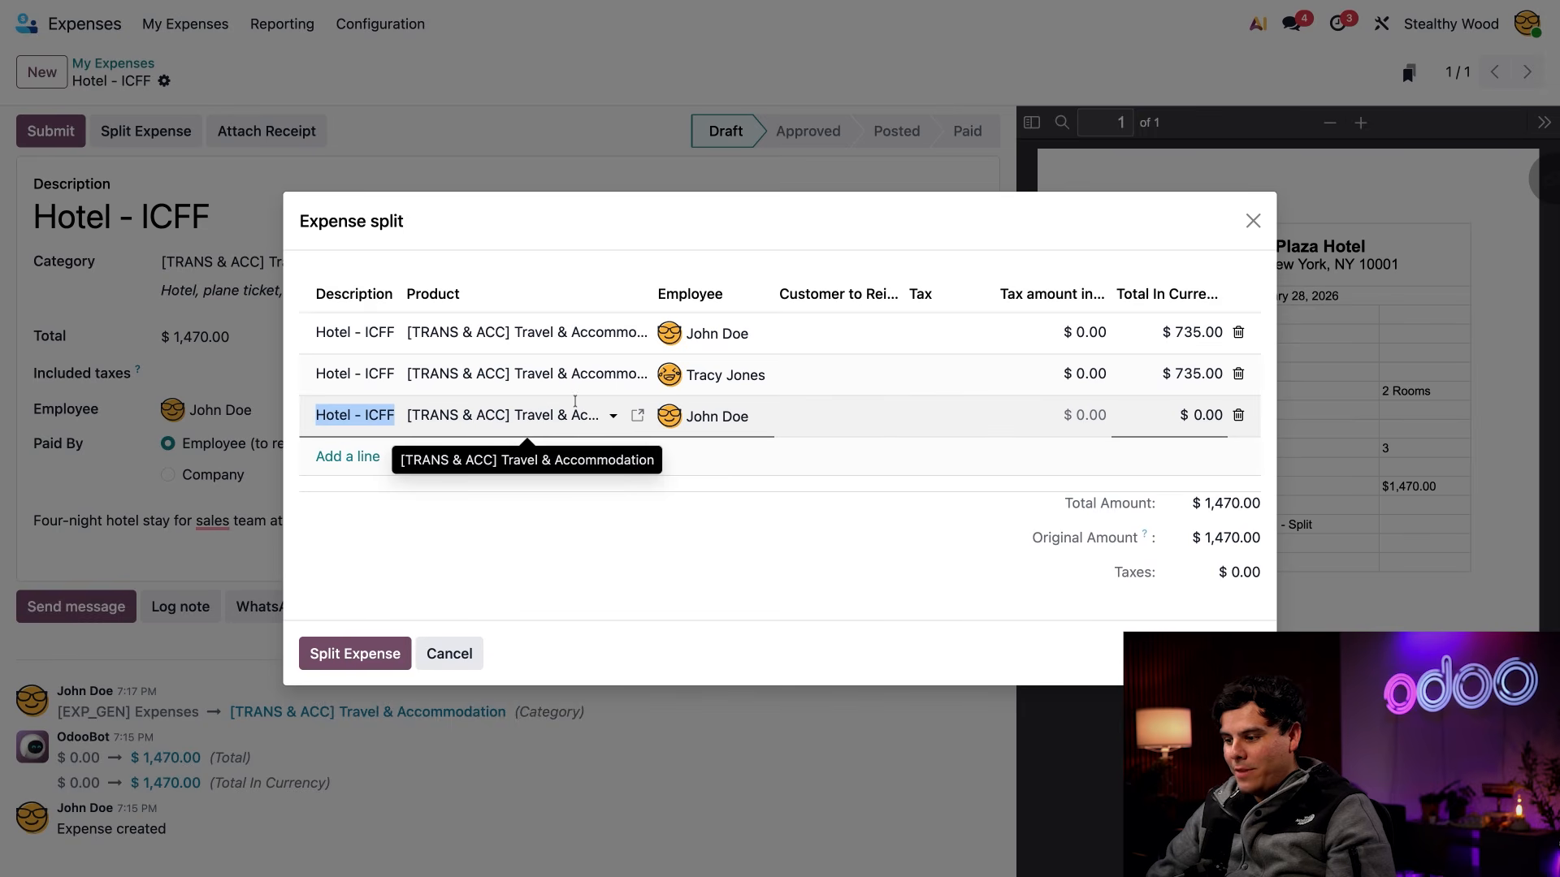
pyautogui.click(1238, 415)
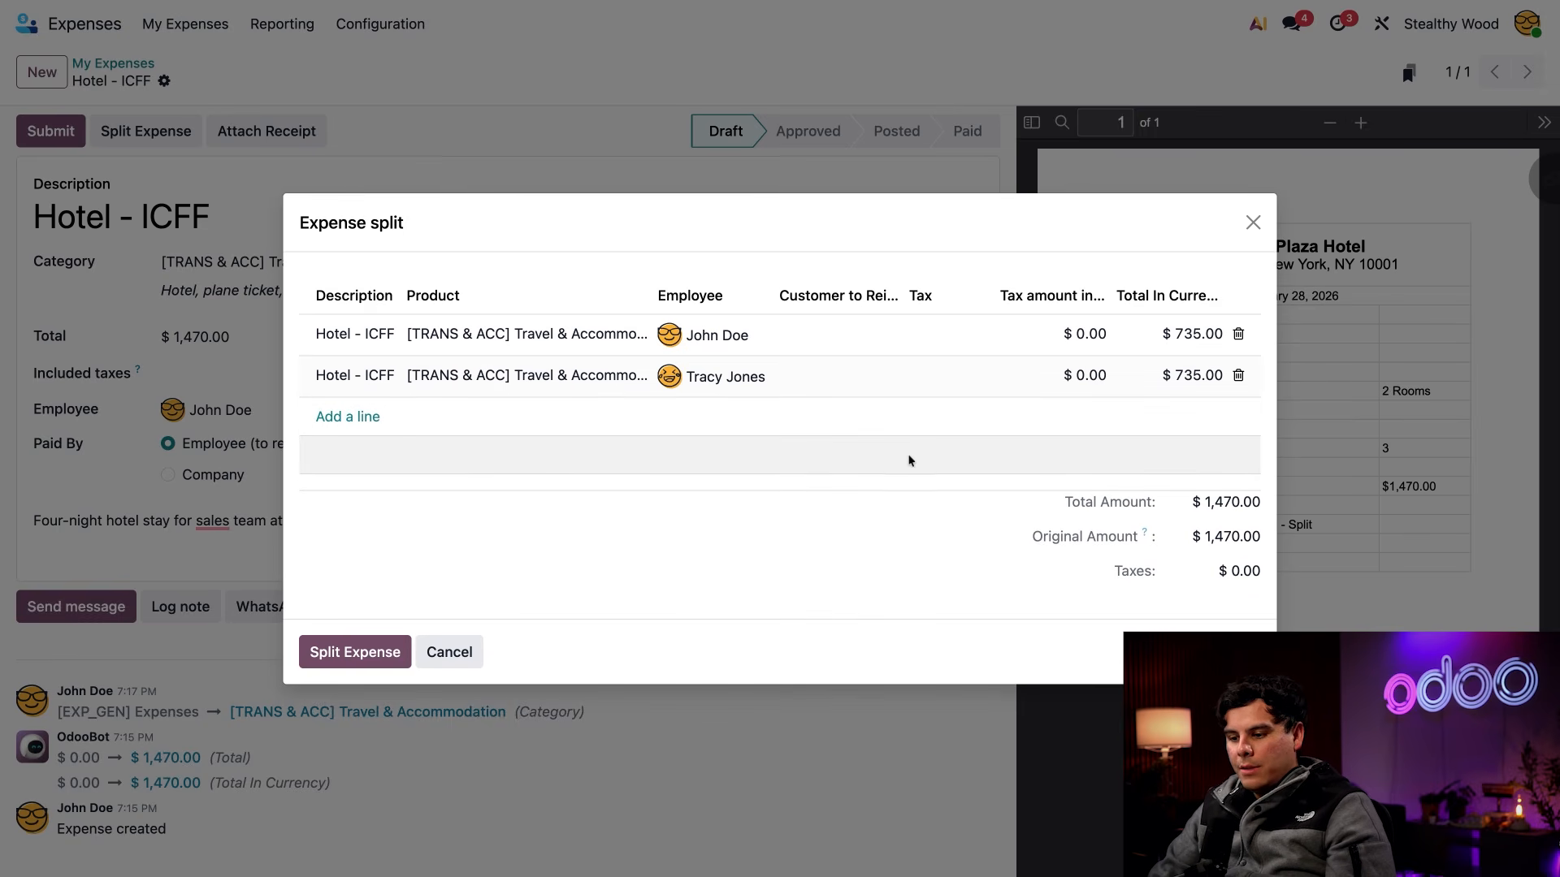
pyautogui.click(358, 652)
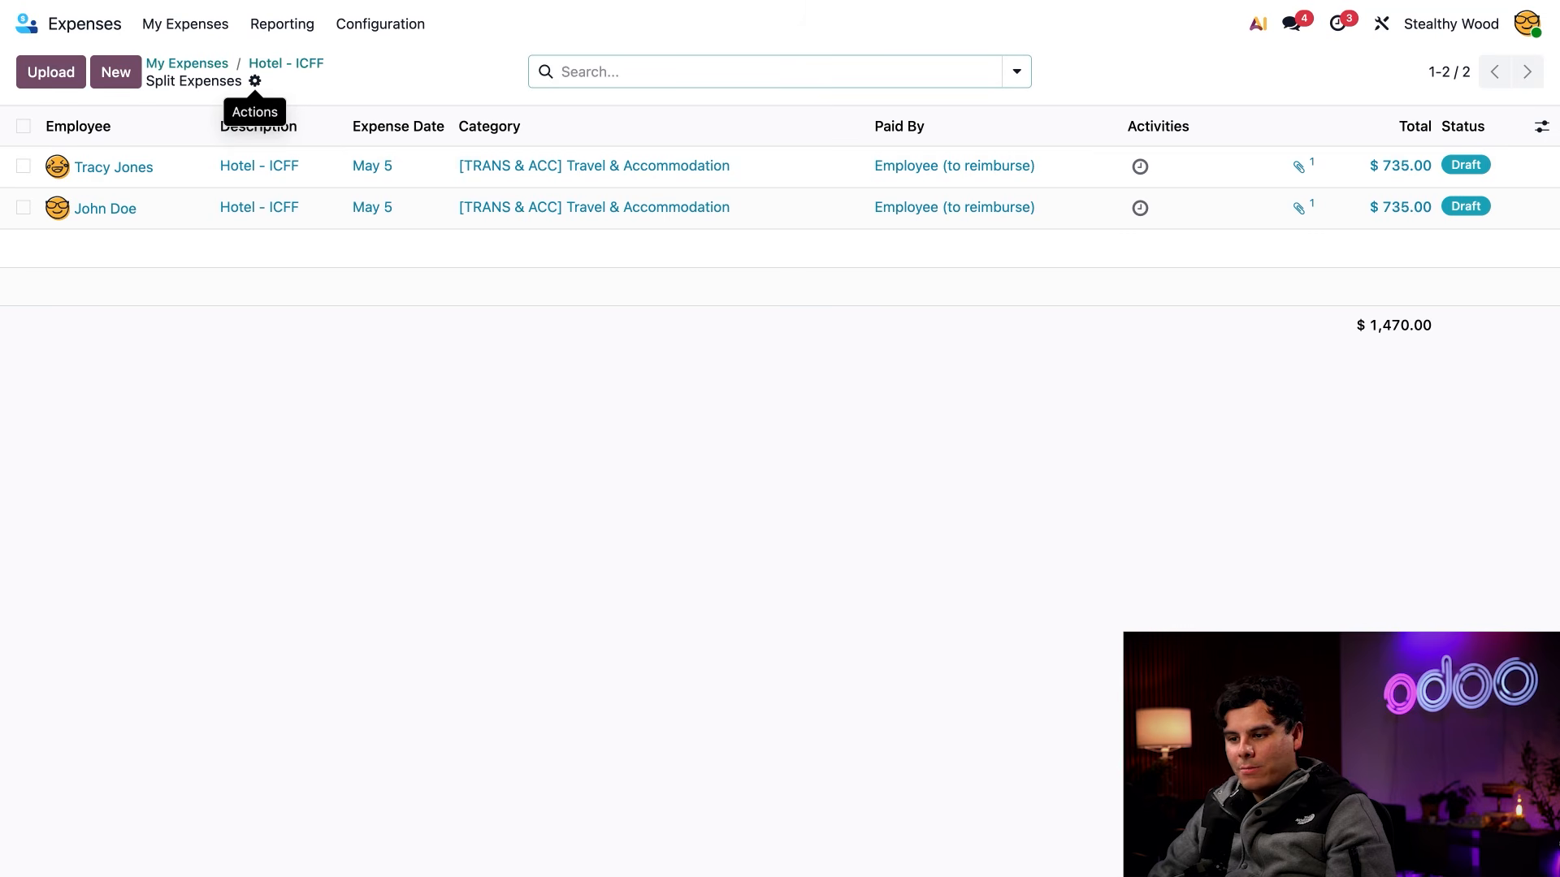
# Upload the Midtown Bean & Brew receipt from the personal expense list and open the expense generated from it
pyautogui.click(187, 63)
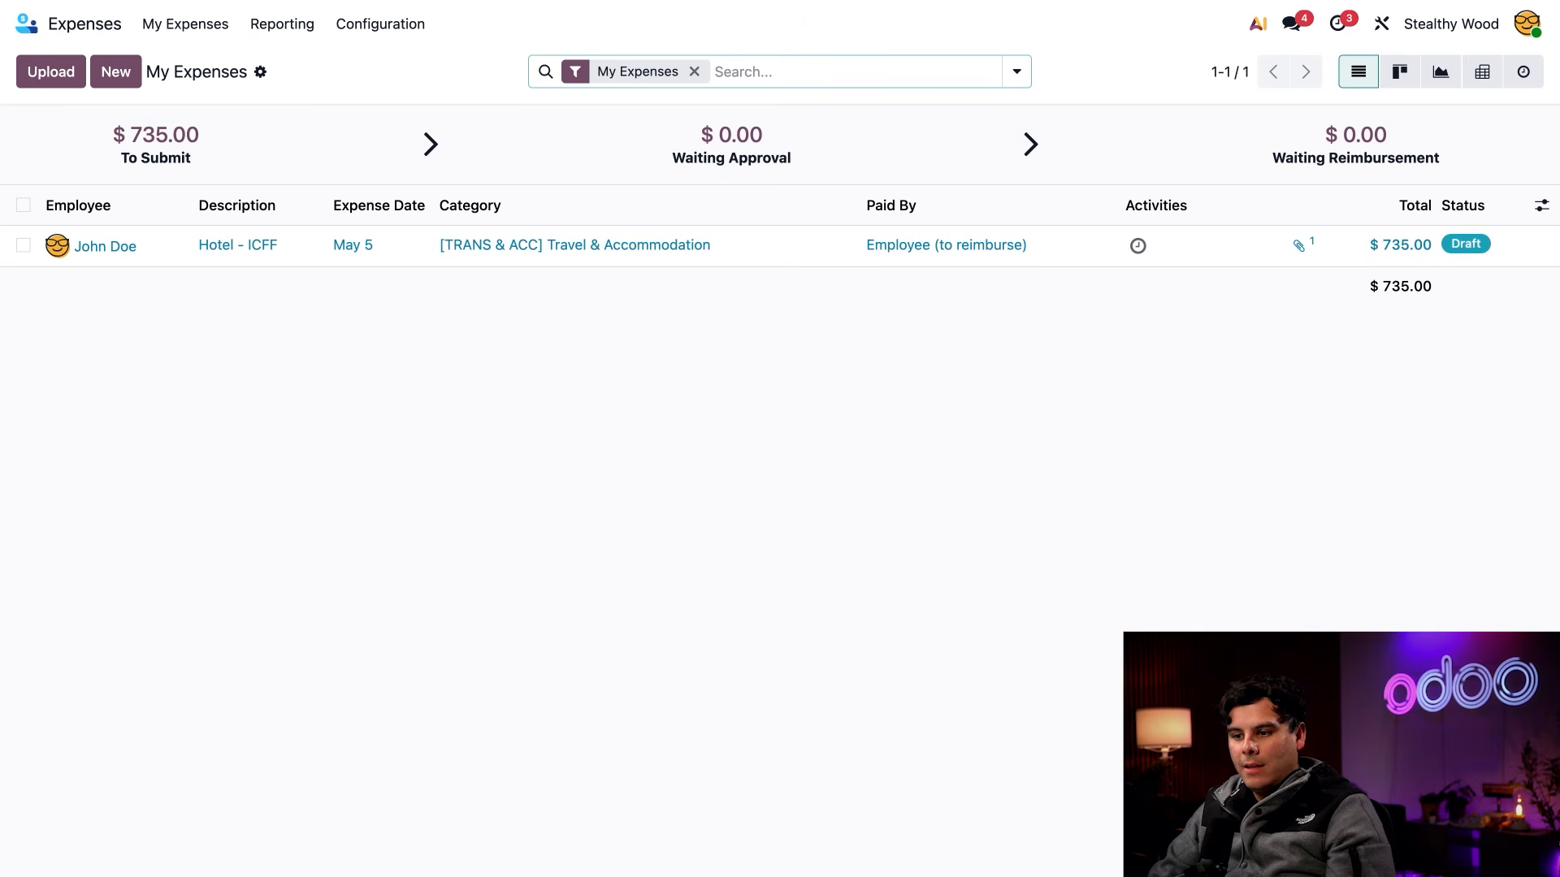
pyautogui.click(52, 78)
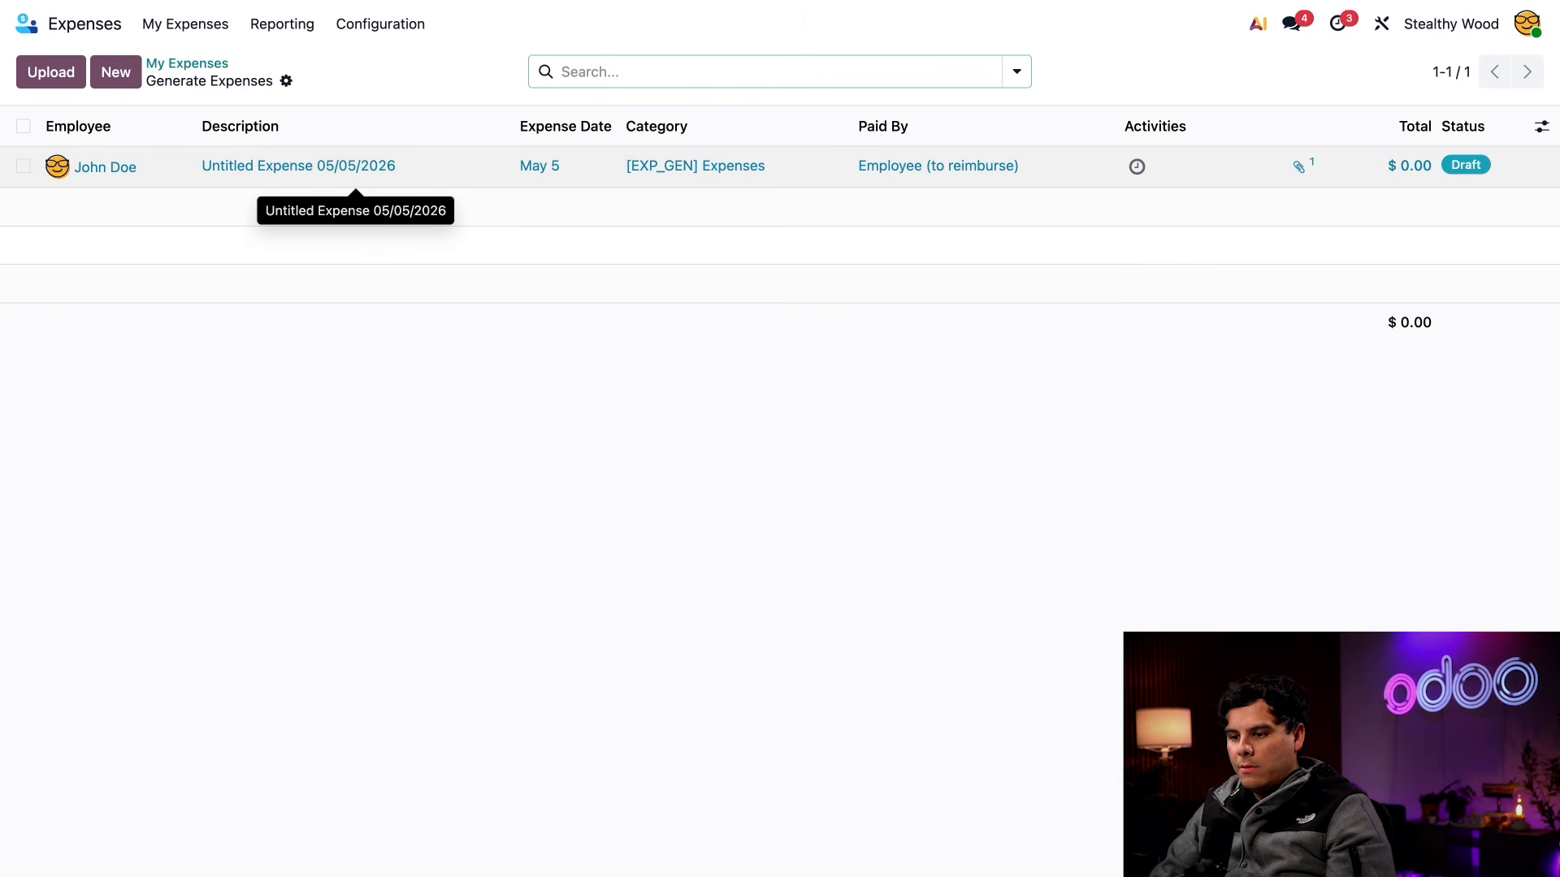
pyautogui.click(355, 165)
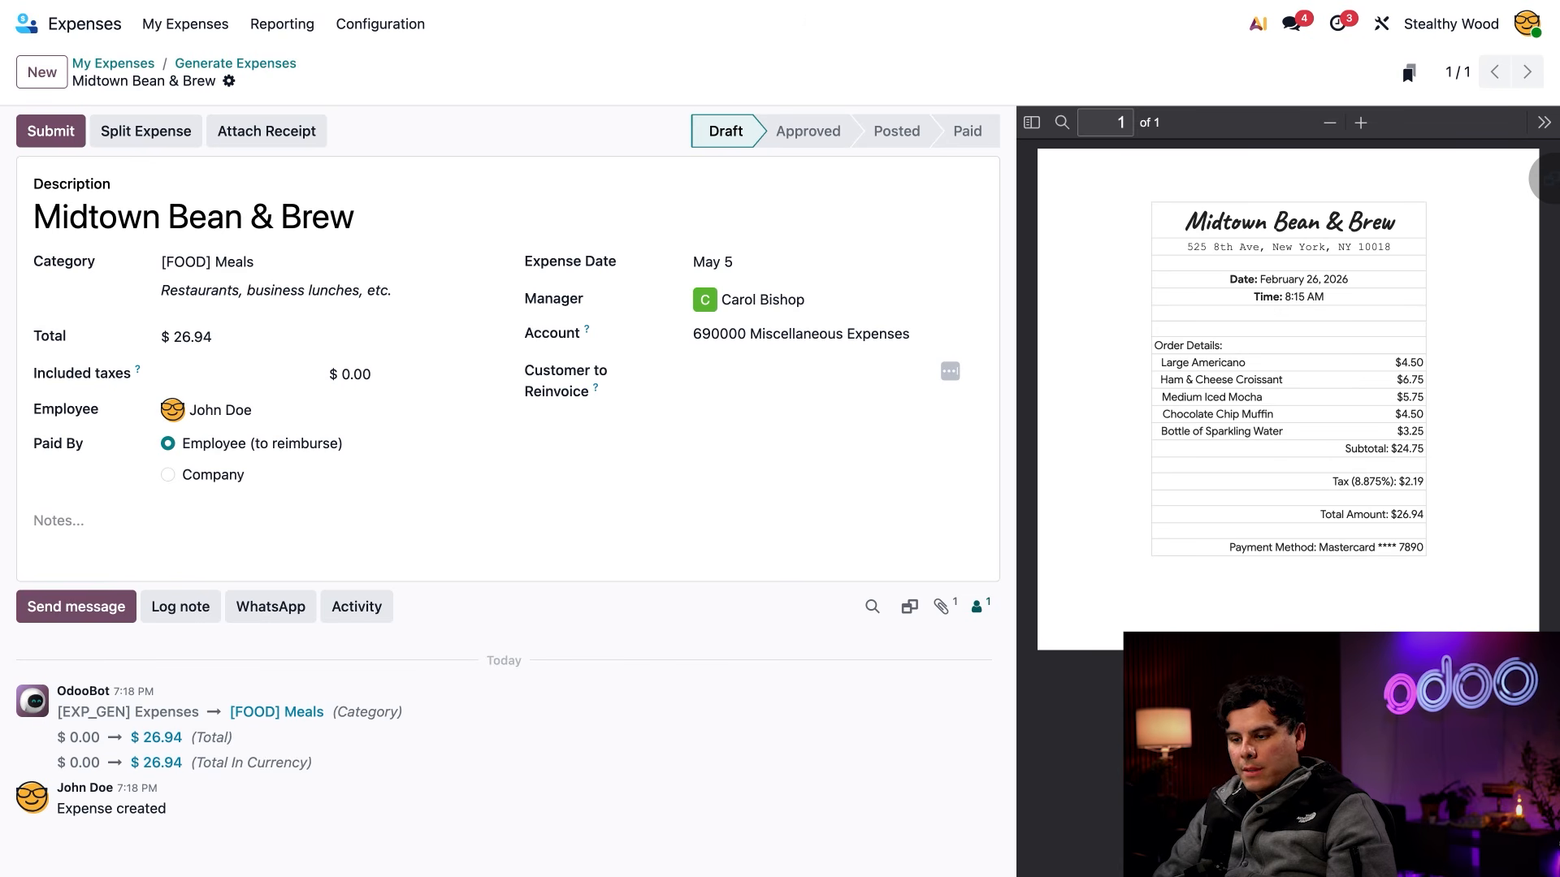
# Change the expense description to "Midtown Bean & Brew Team Breakfast" and widen the Description column in the personal expense list
pyautogui.click(398, 524)
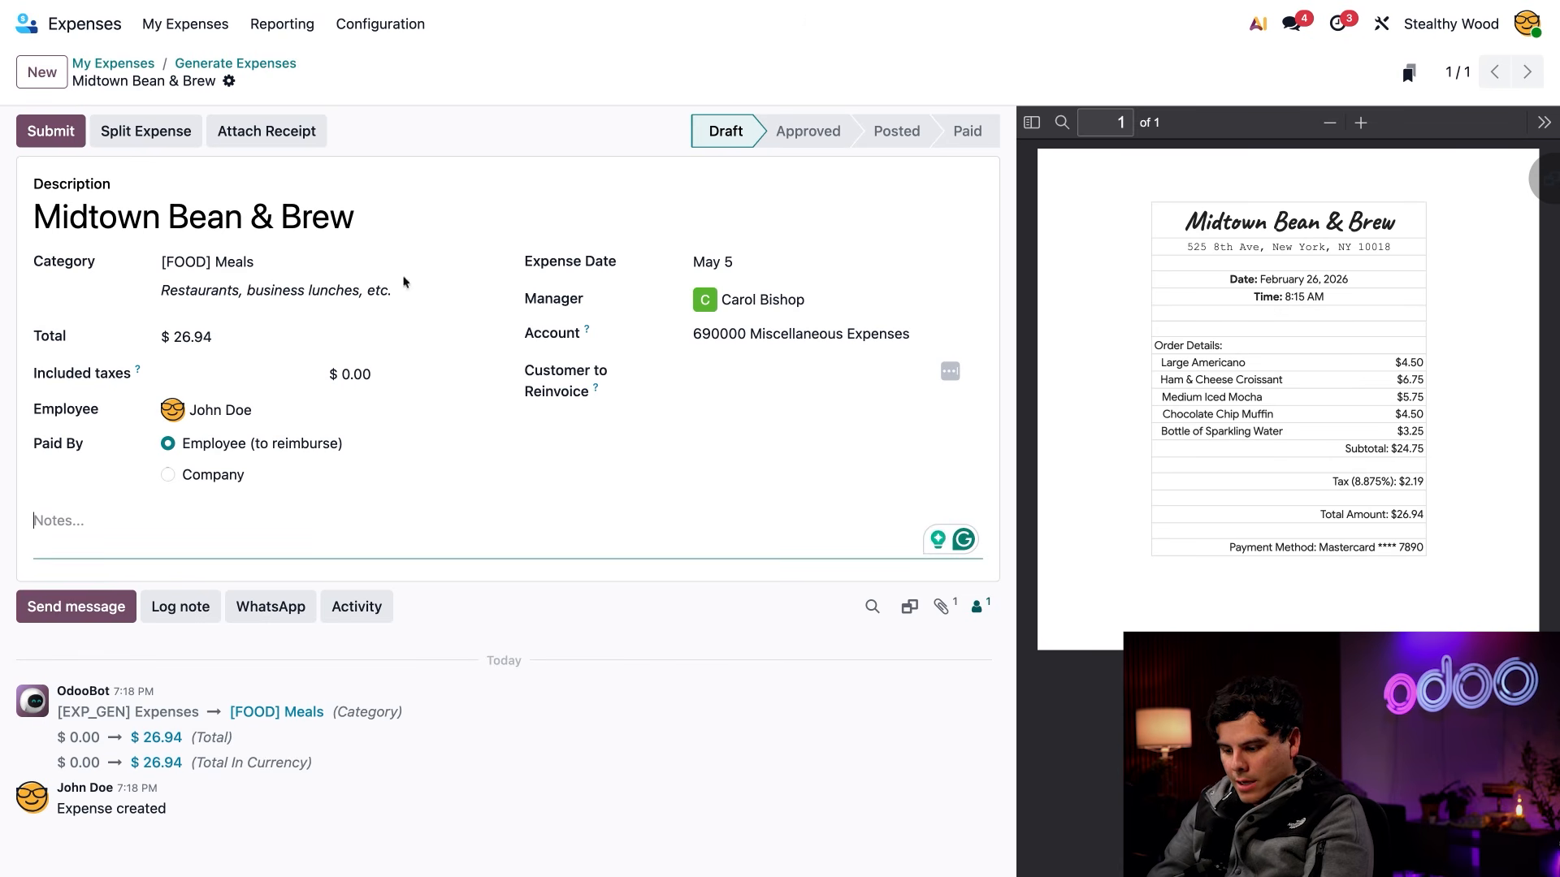
pyautogui.click(403, 216)
pyautogui.write('Team')
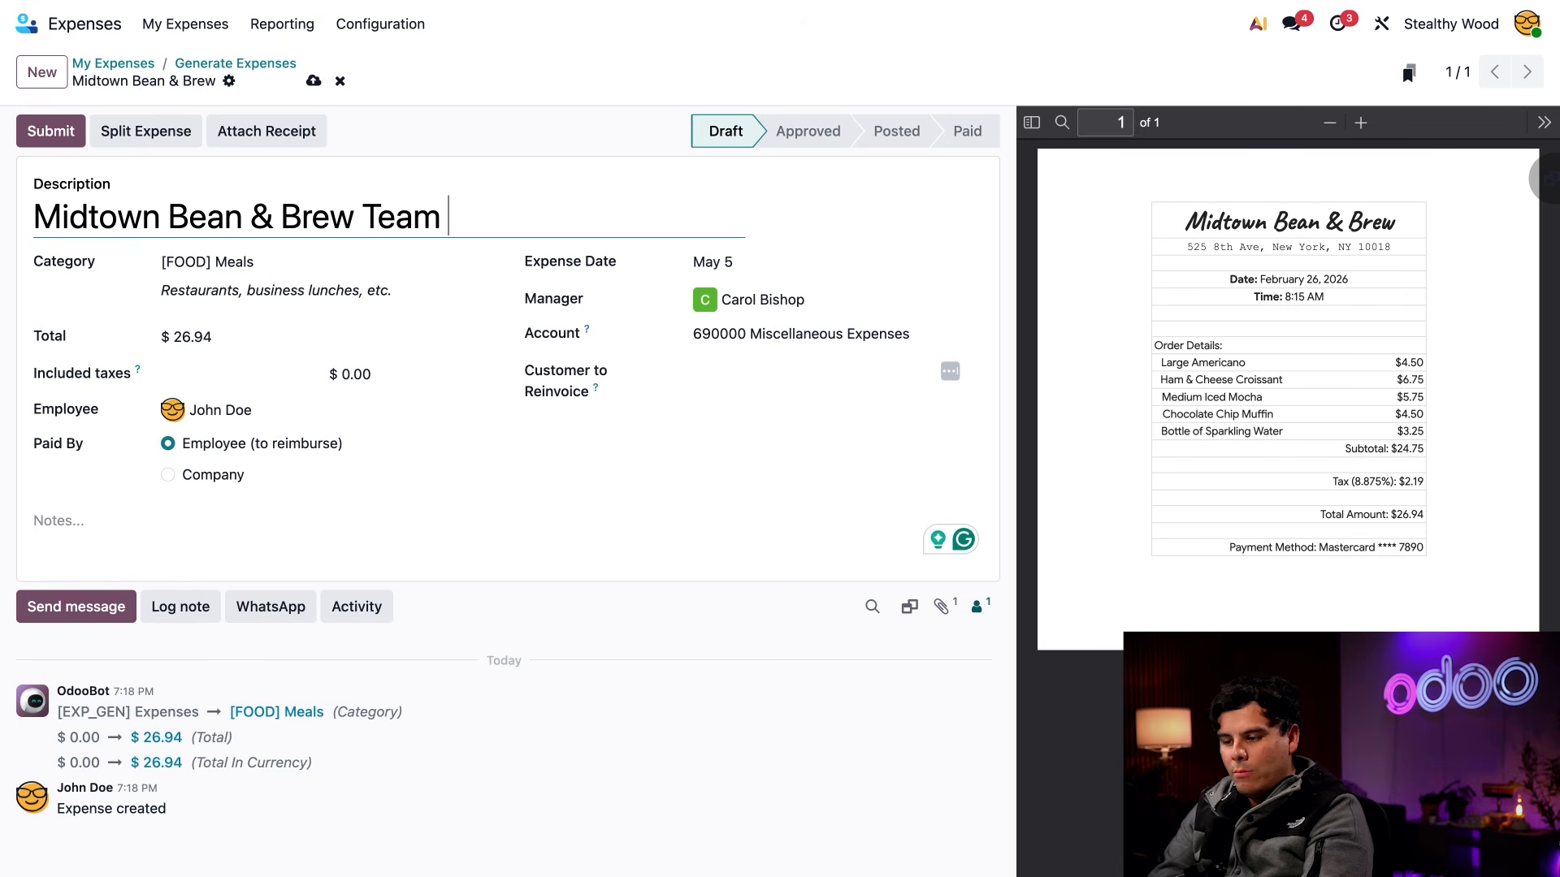
pyautogui.write(' Breakfast')
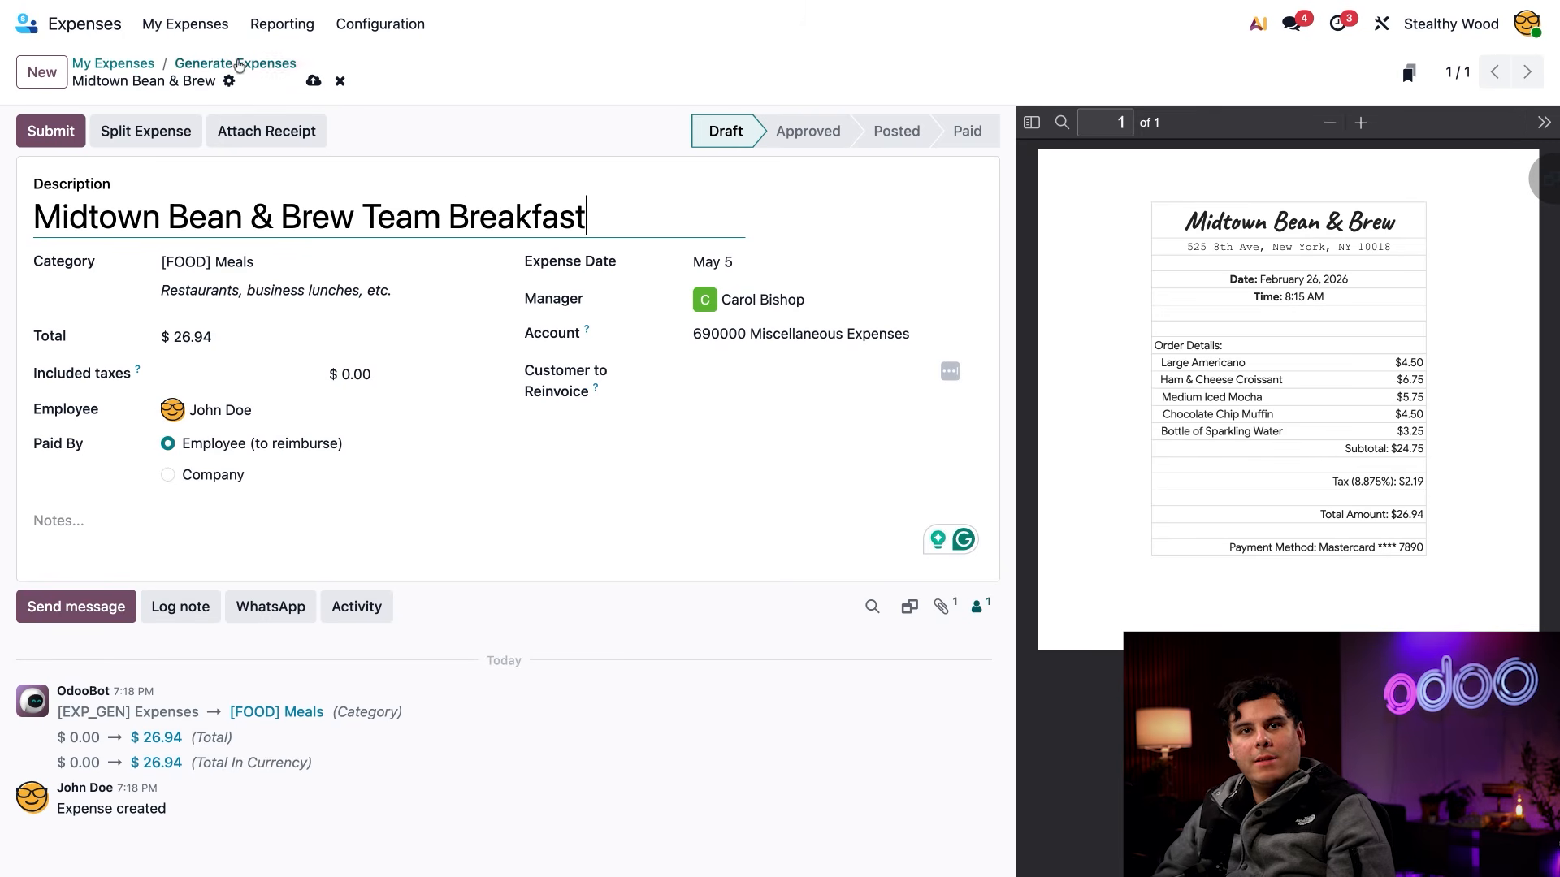
pyautogui.click(185, 24)
pyautogui.click(188, 62)
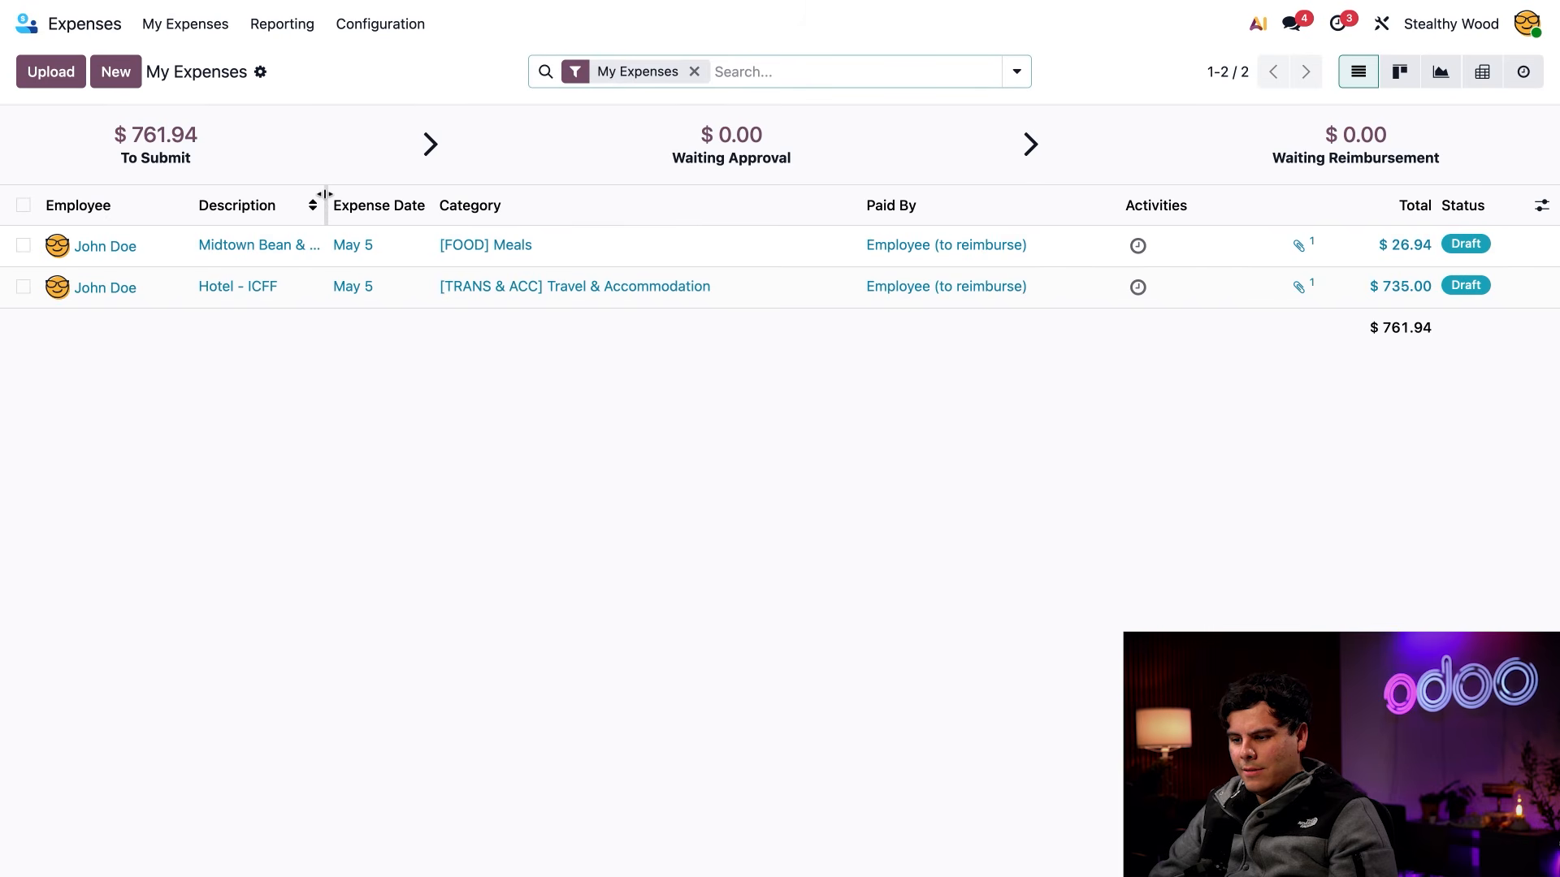
pyautogui.moveTo(324, 194); pyautogui.dragTo(341, 223)
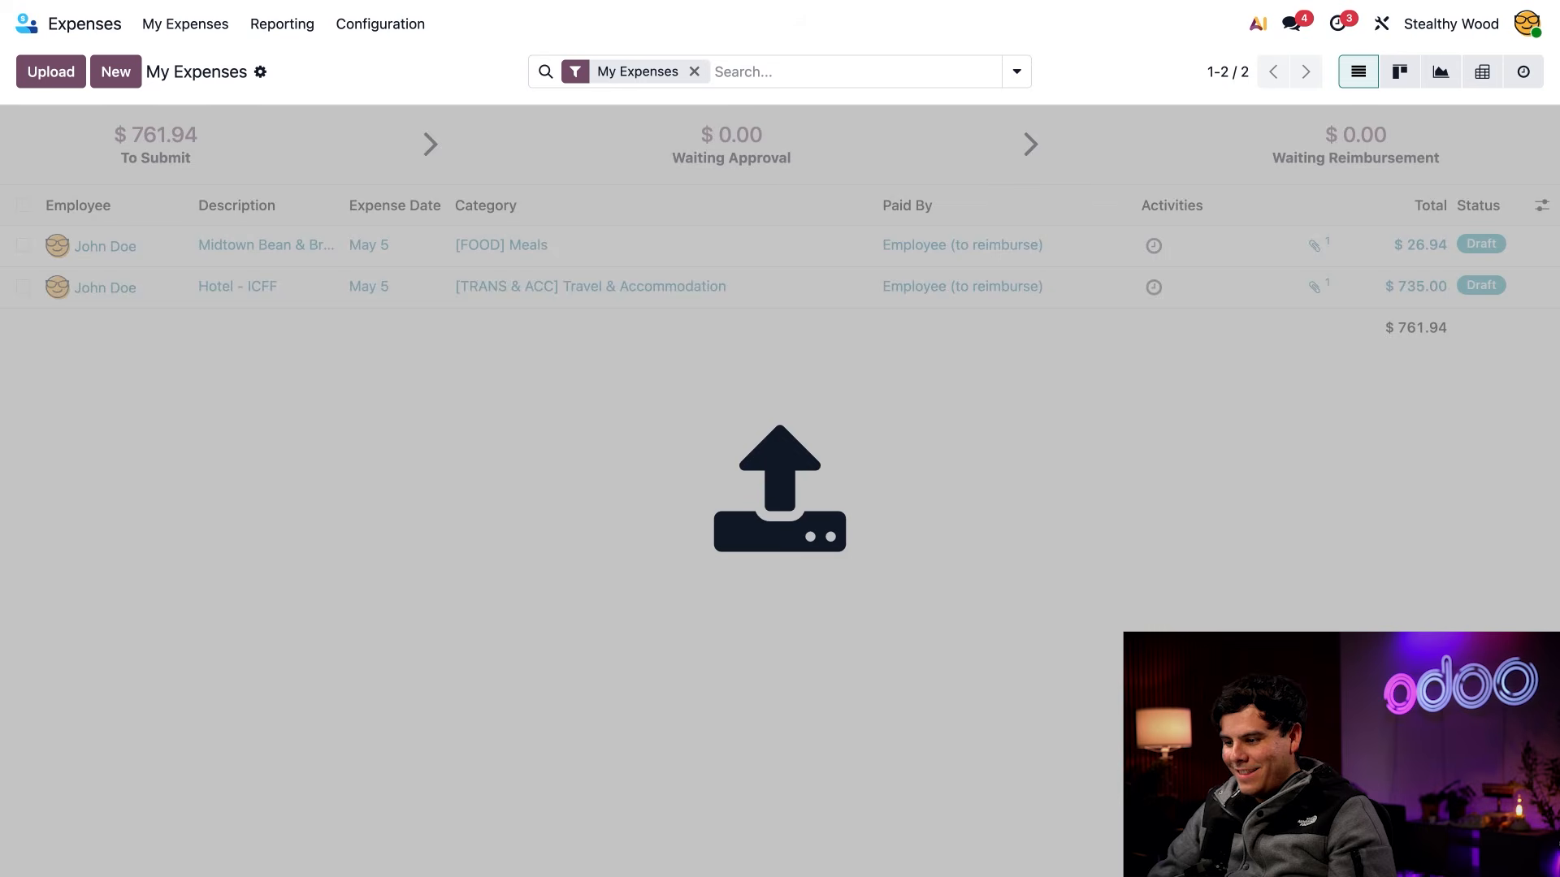
# Add the NYC Yellow Cab receipt file as a new expense and check its extracted details before returning to the expense list
pyautogui.moveTo(780, 487); pyautogui.dragTo(1222, 446)
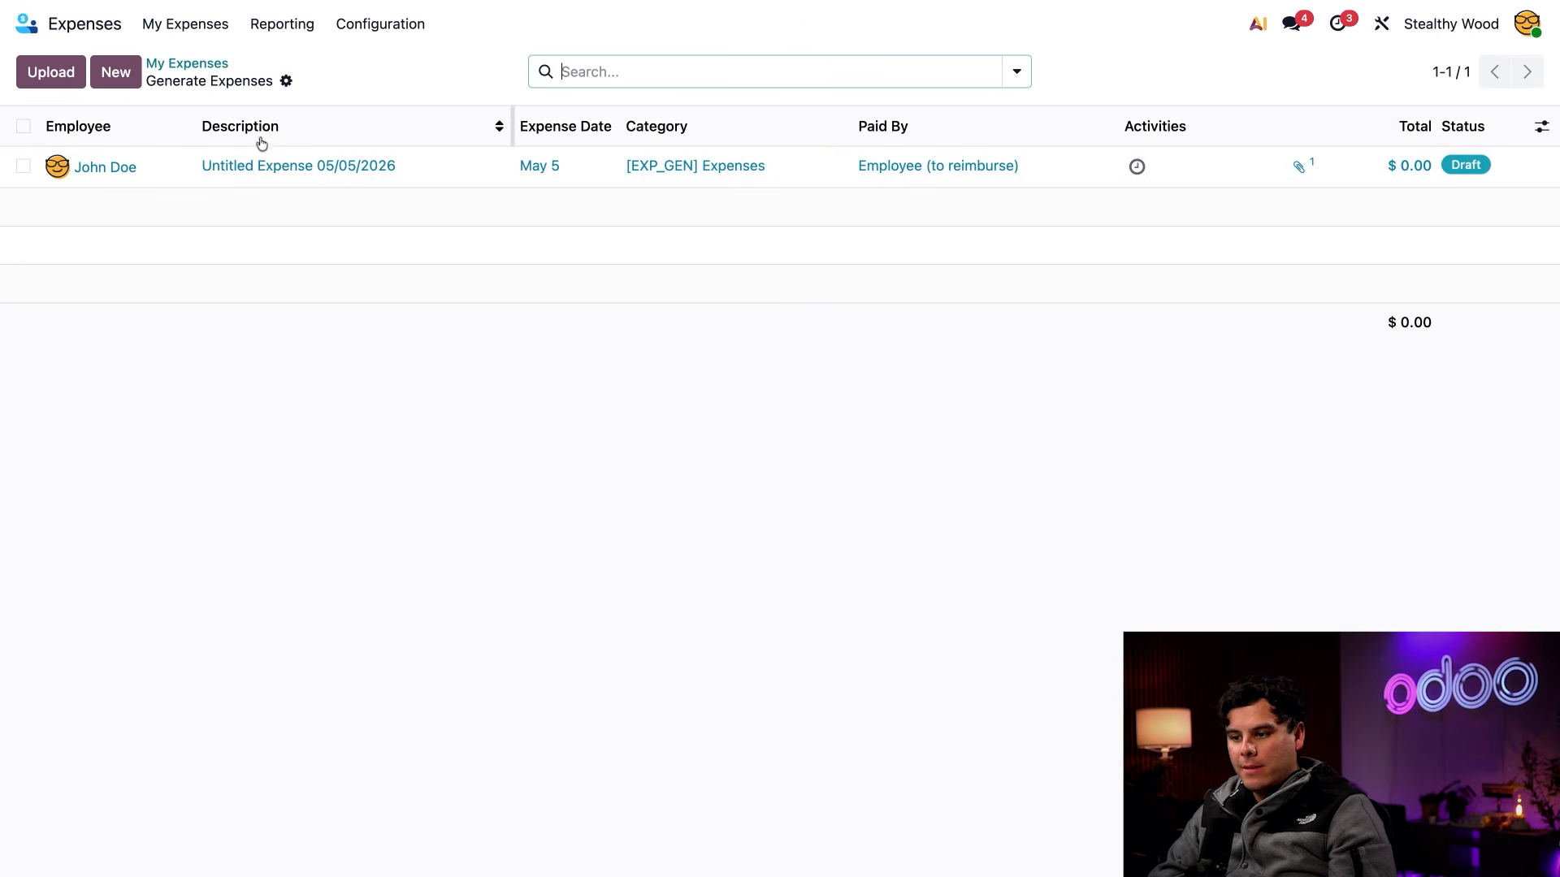
pyautogui.click(296, 165)
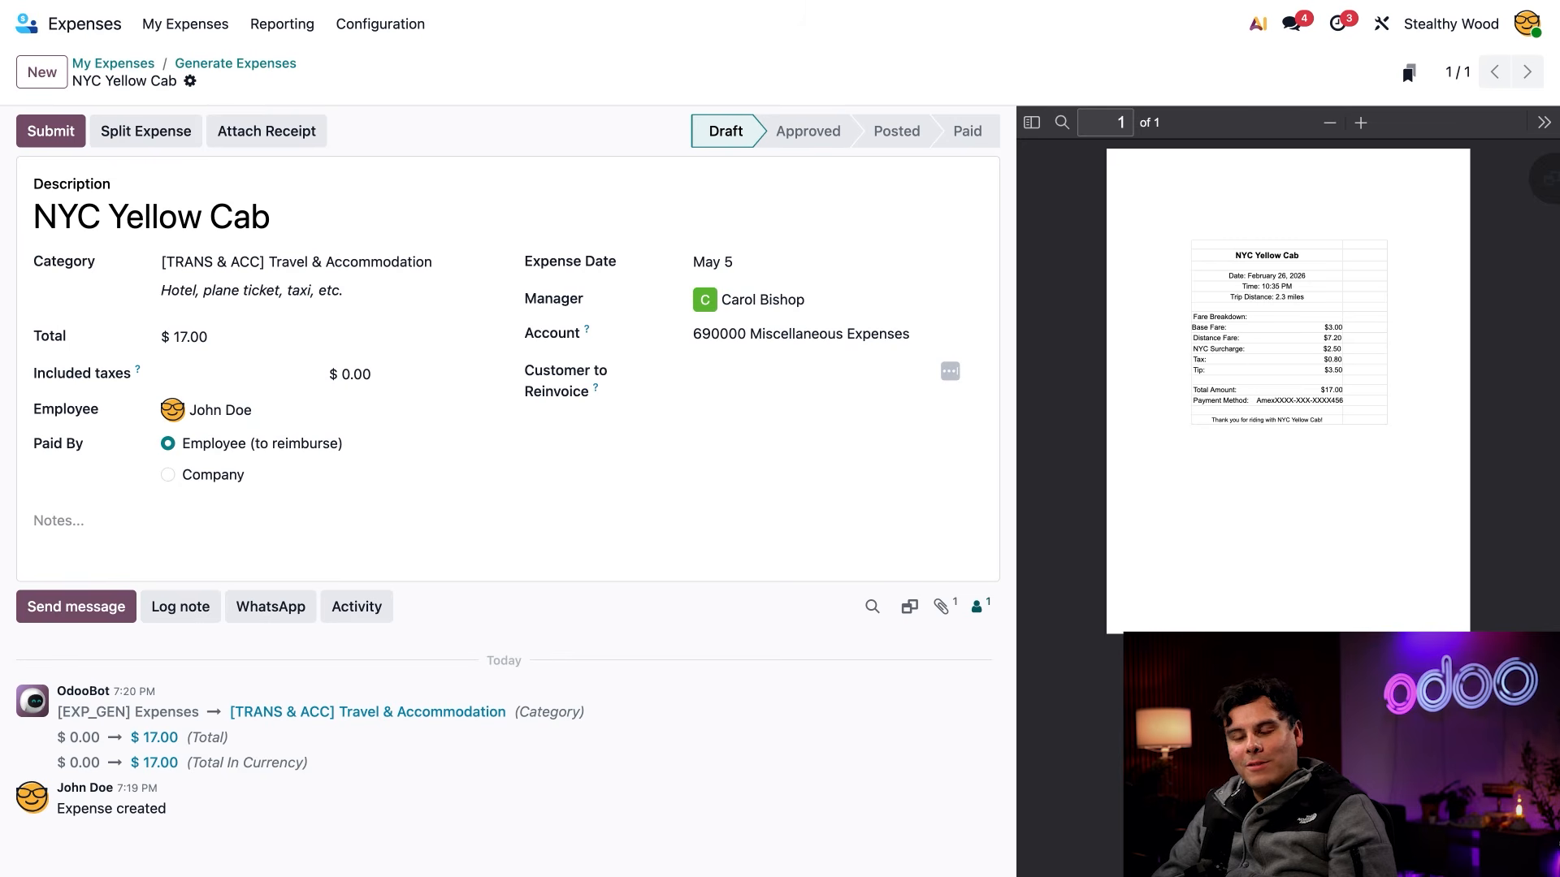
pyautogui.click(113, 63)
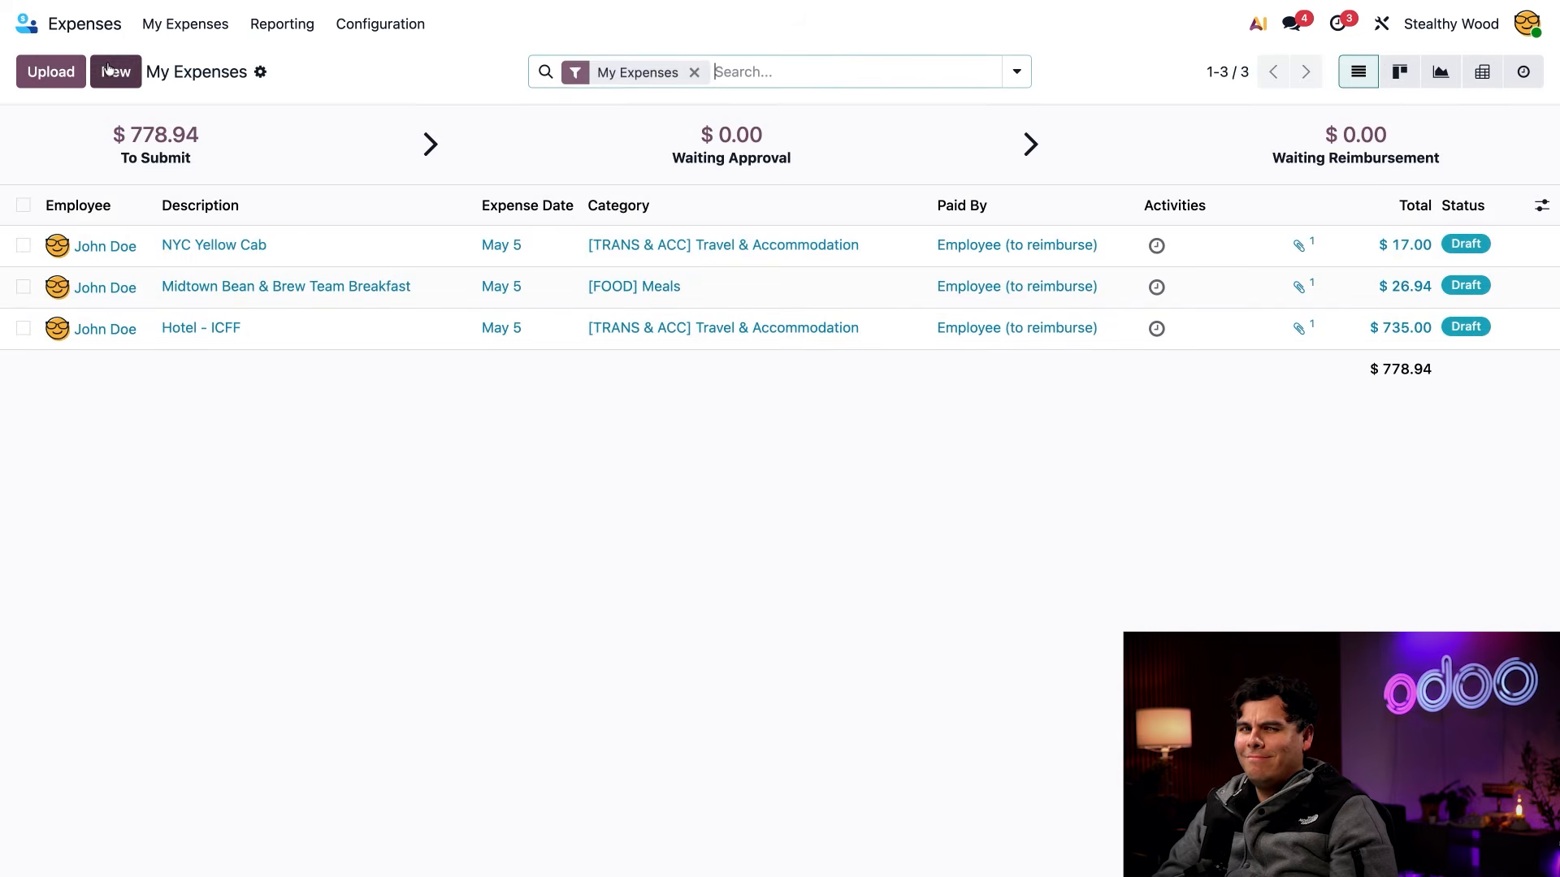